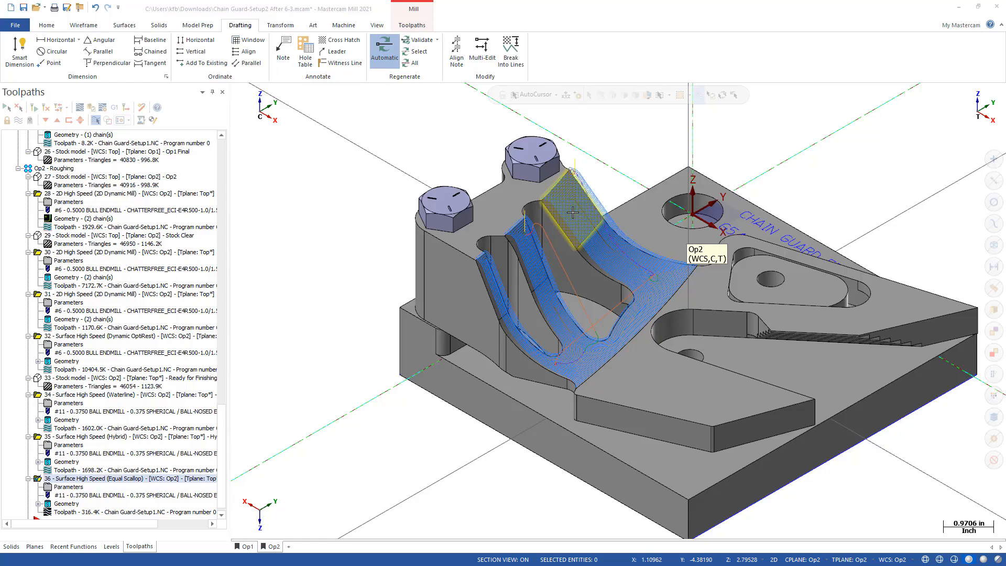
Start a 3D Raster finishing toolpath with the flat sloped face beside the hex bolt as machining geometry.
{"action": "right_click", "coordinate": [602, 176]}
{"action": "left_click", "coordinate": [621, 240]}
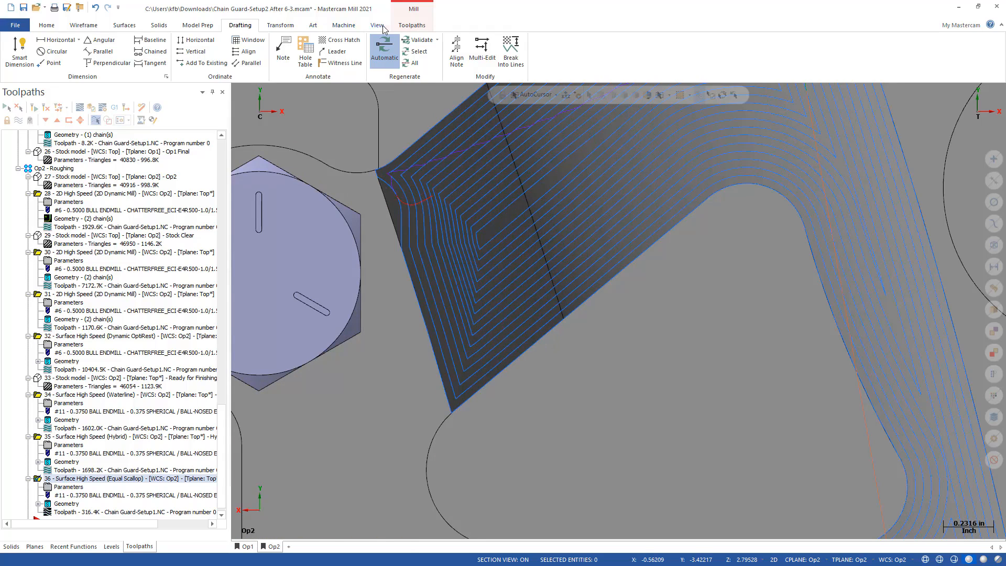
{"action": "left_click", "coordinate": [412, 26]}
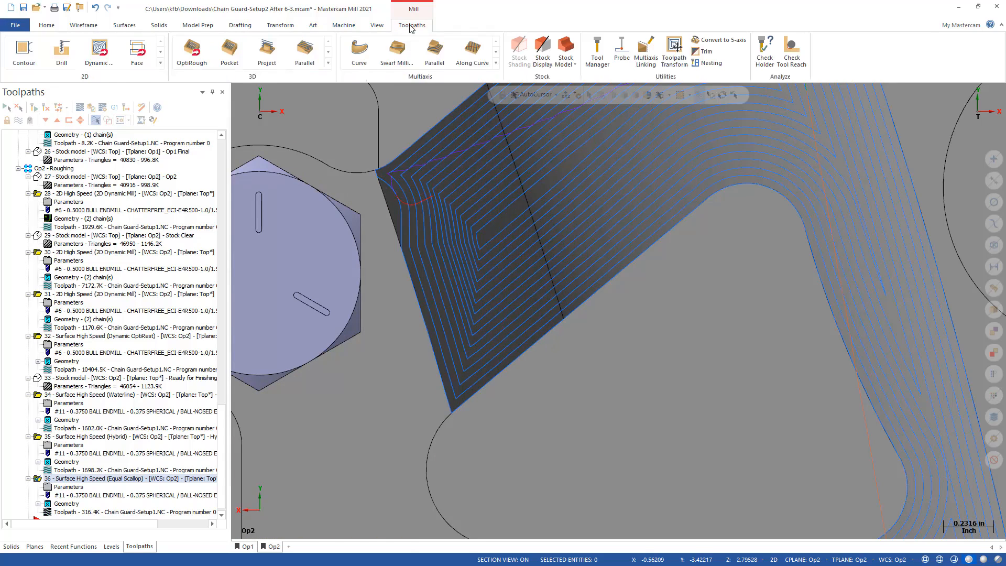
{"action": "left_click", "coordinate": [328, 63]}
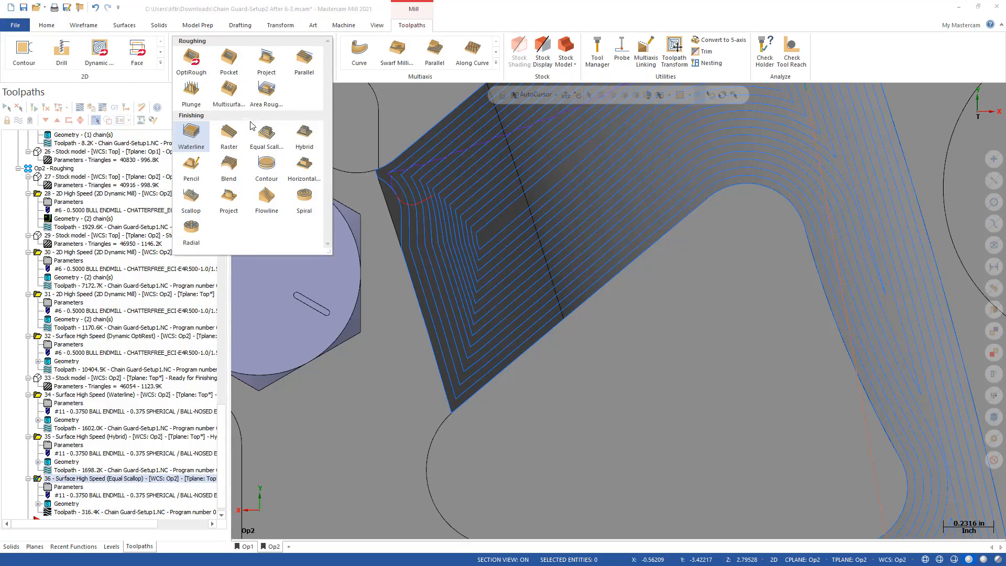
{"action": "left_click", "coordinate": [229, 136]}
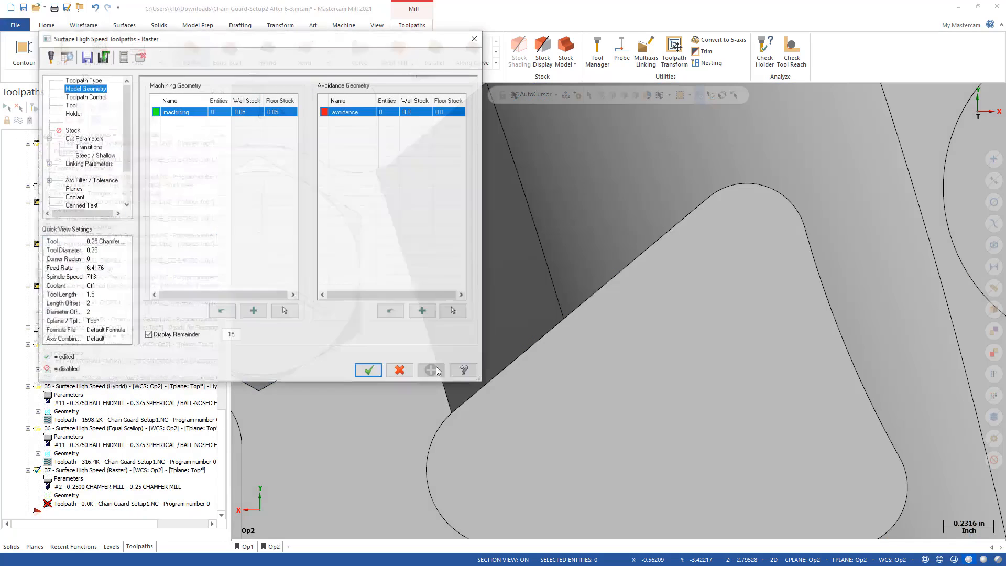
{"action": "left_click", "coordinate": [284, 311]}
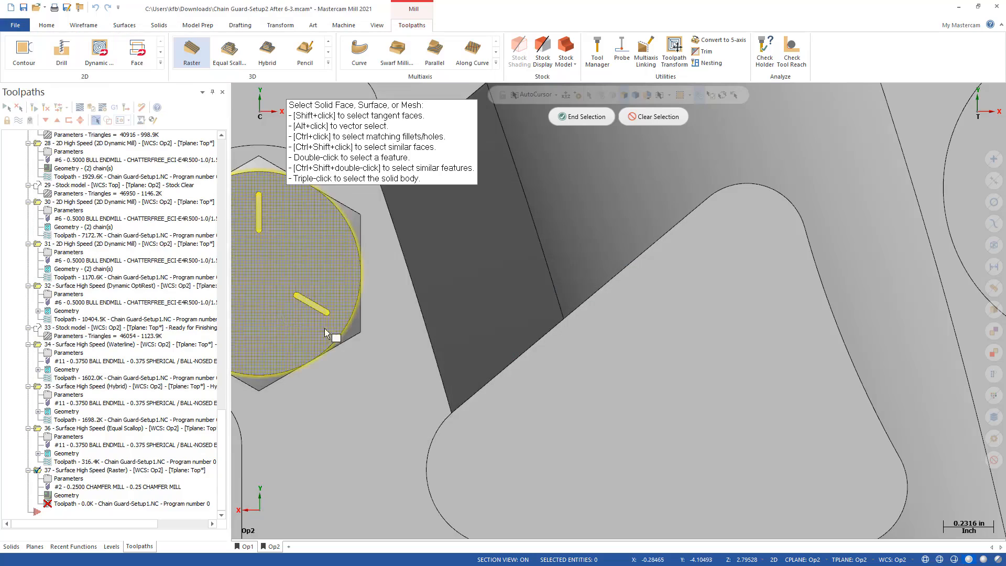
{"action": "left_click", "coordinate": [477, 311]}
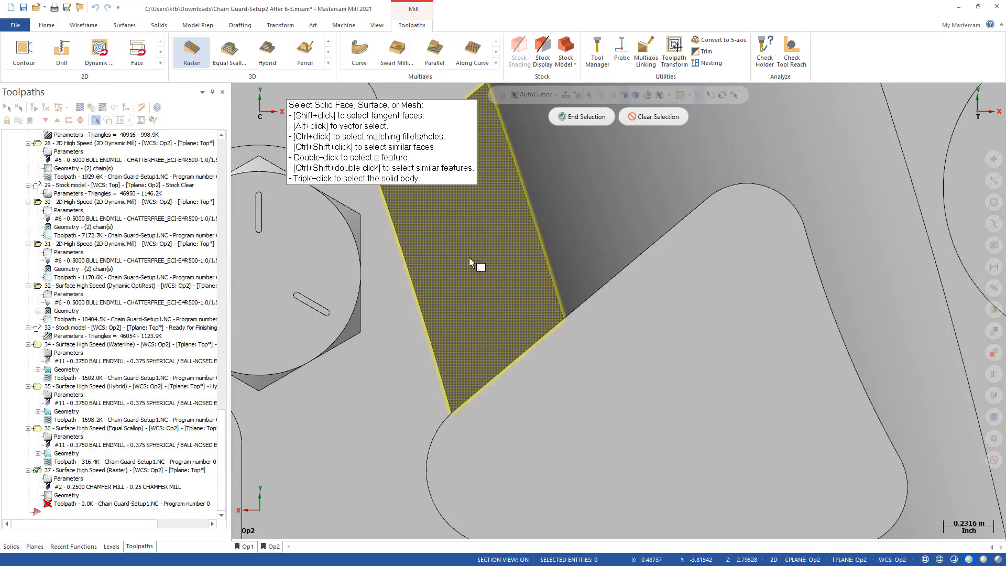
{"action": "left_click", "coordinate": [581, 116]}
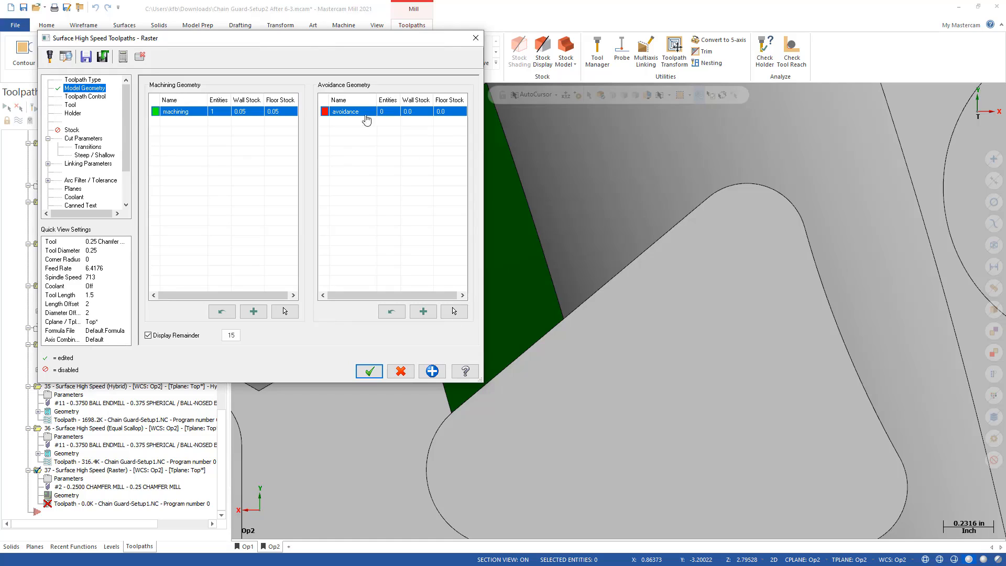
Select the curved face adjoining the slope and the flat top face around the bolt as avoidance geometry.
{"action": "left_click", "coordinate": [453, 311]}
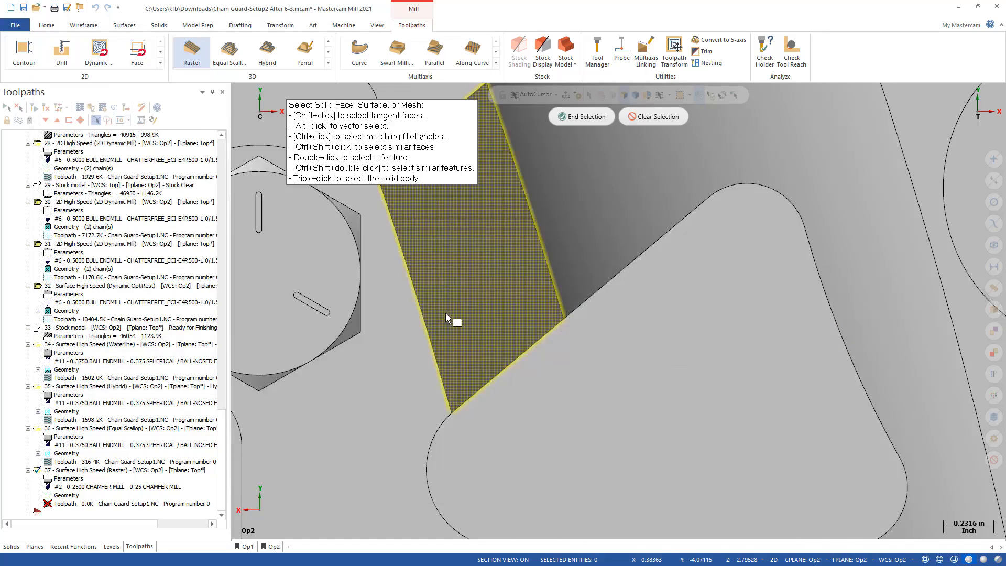
{"action": "left_click", "coordinate": [576, 208]}
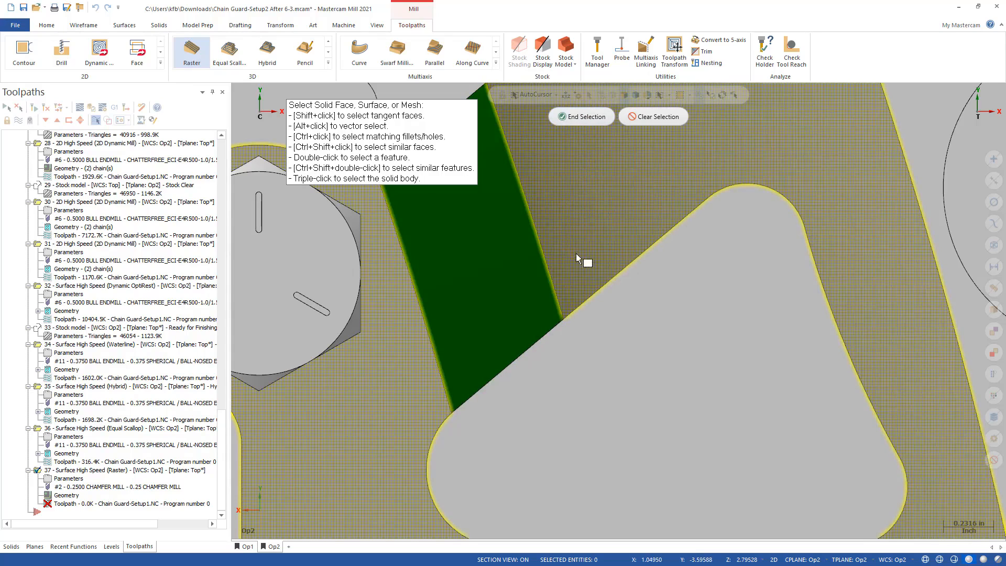
{"action": "left_click", "coordinate": [582, 117]}
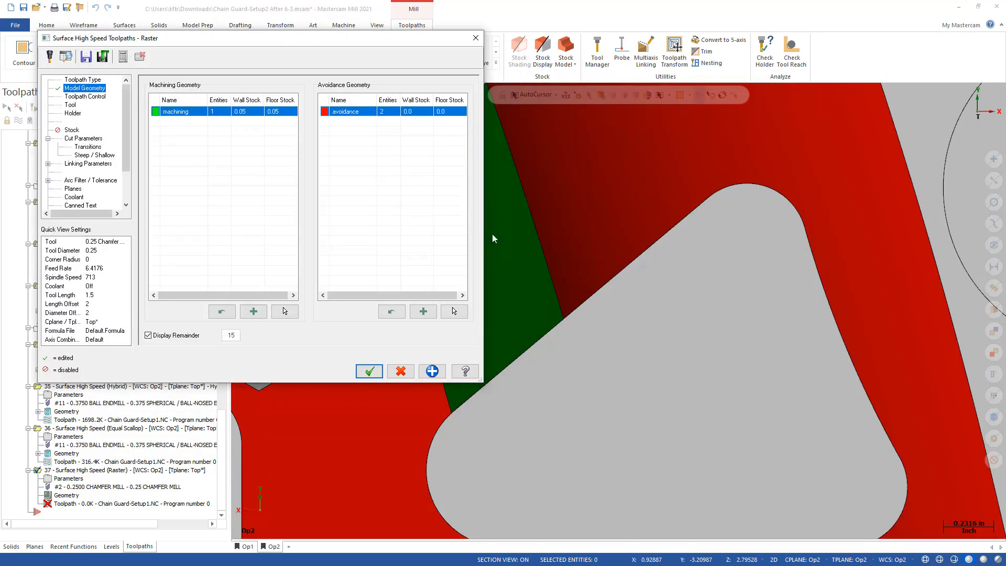
Chain the outer edges of the sloped face as a closed containment boundary for the Raster toolpath.
{"action": "left_click_drag", "start_coordinate": [346, 41], "coordinate": [475, 125]}
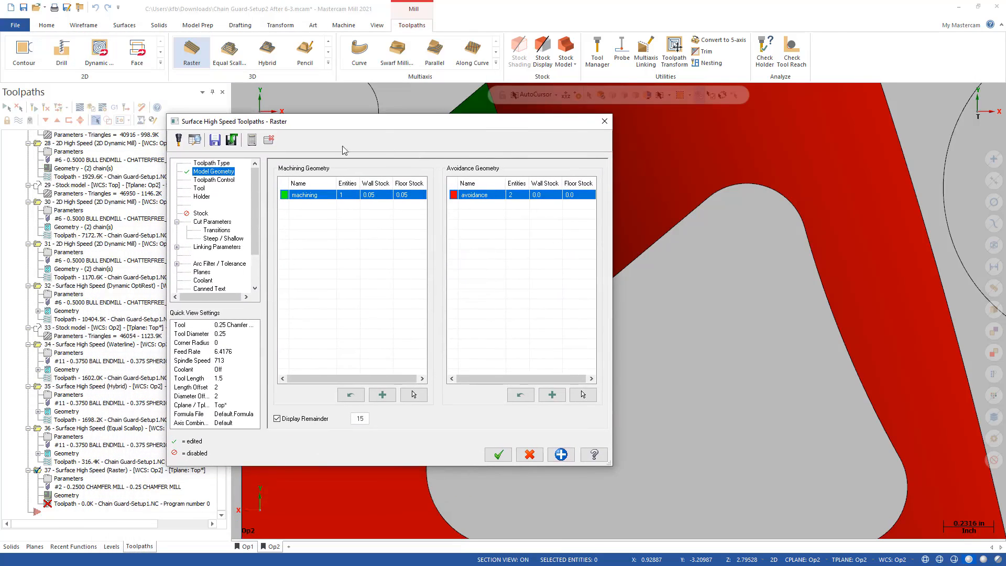
{"action": "left_click", "coordinate": [206, 180]}
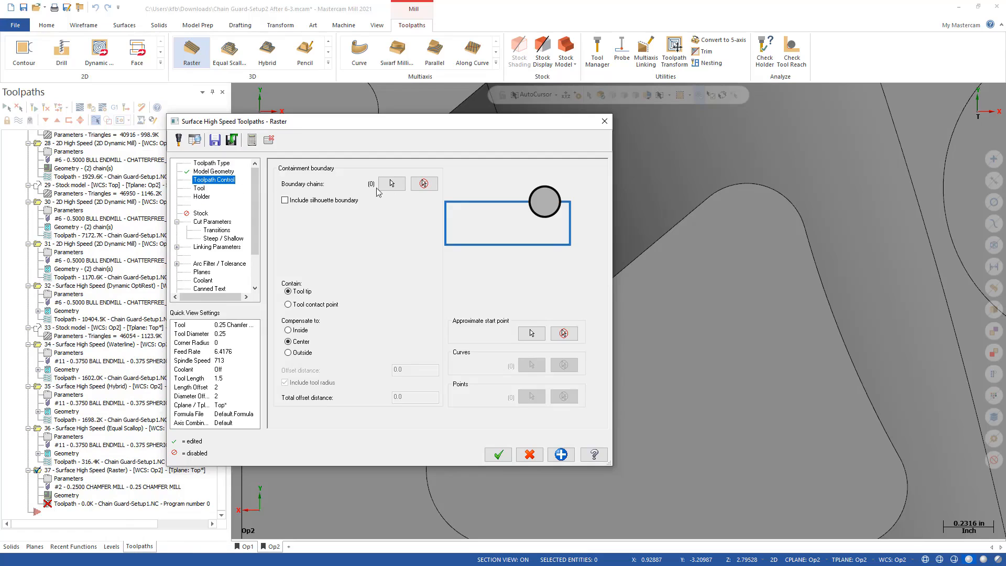
{"action": "left_click", "coordinate": [392, 185]}
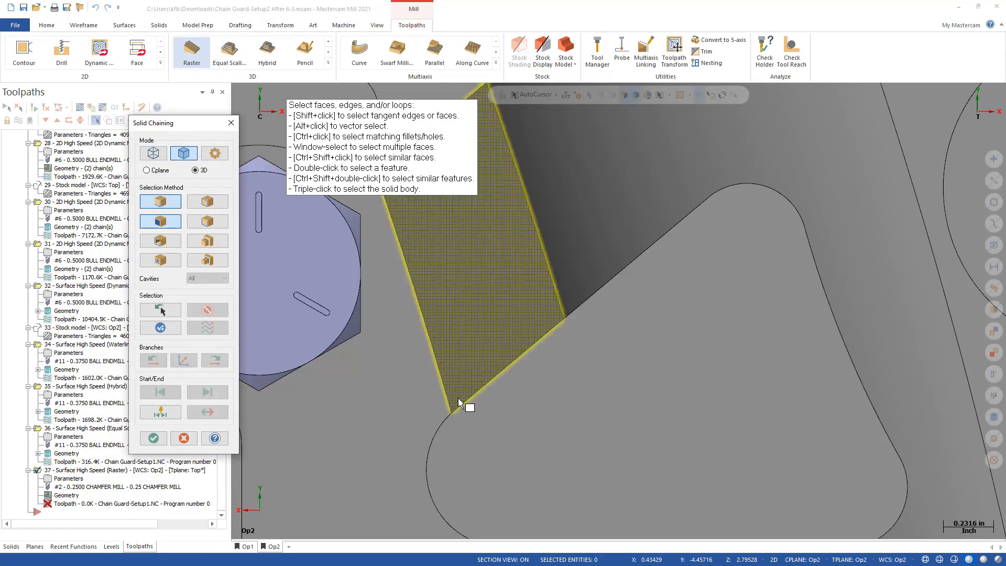
{"action": "left_click", "coordinate": [462, 403]}
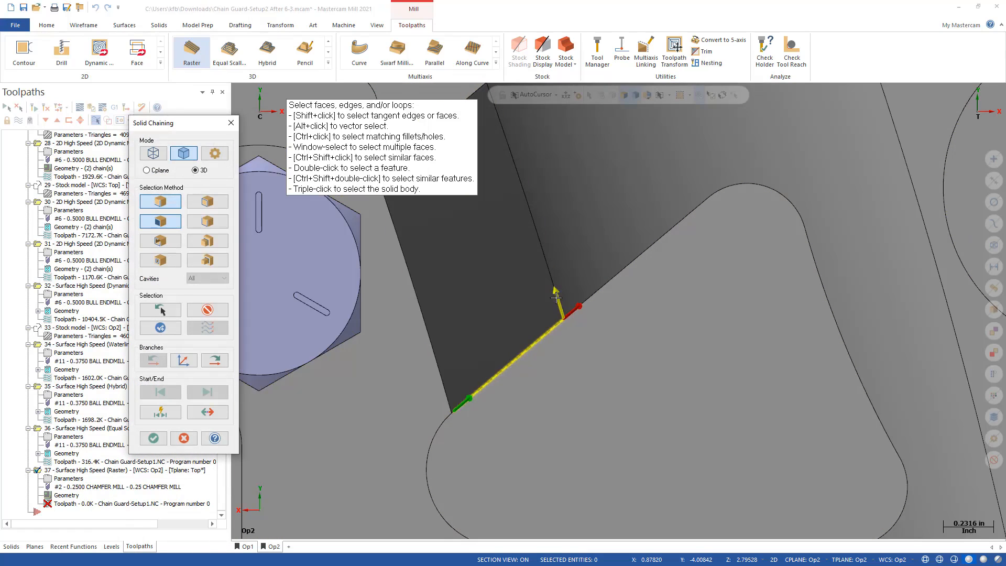
{"action": "left_click", "coordinate": [553, 282]}
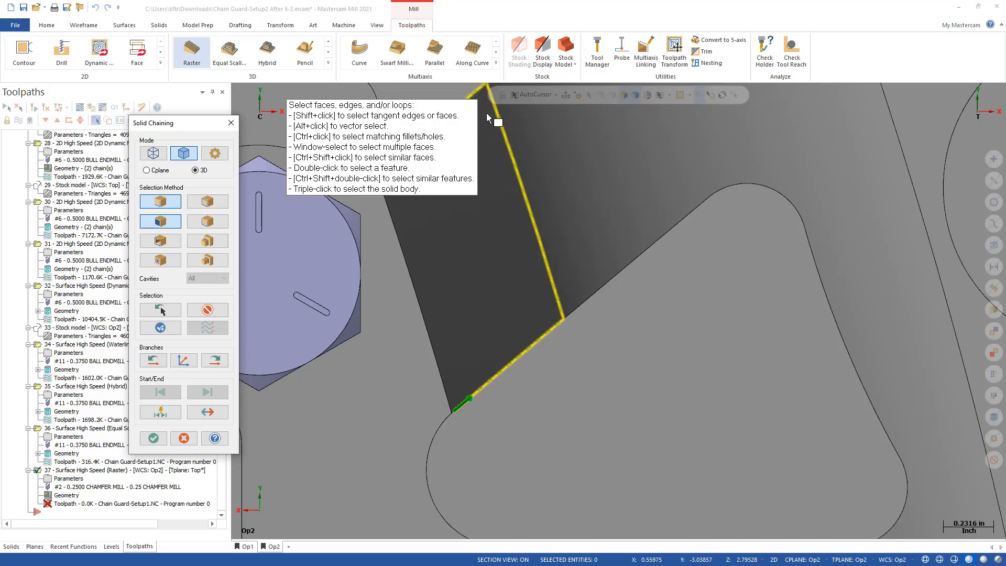
{"action": "scroll", "coordinate": [559, 424], "scroll_direction": "up", "scroll_amount": 1}
{"action": "scroll", "coordinate": [560, 427], "scroll_direction": "down", "scroll_amount": 6}
{"action": "scroll", "coordinate": [455, 269], "scroll_direction": "up", "scroll_amount": 7}
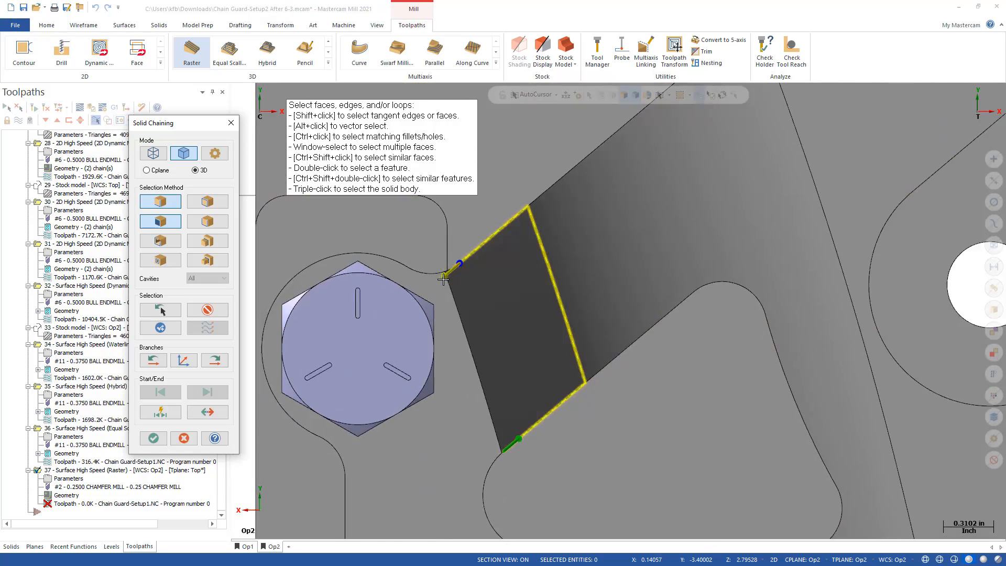
{"action": "scroll", "coordinate": [451, 278], "scroll_direction": "up", "scroll_amount": 3}
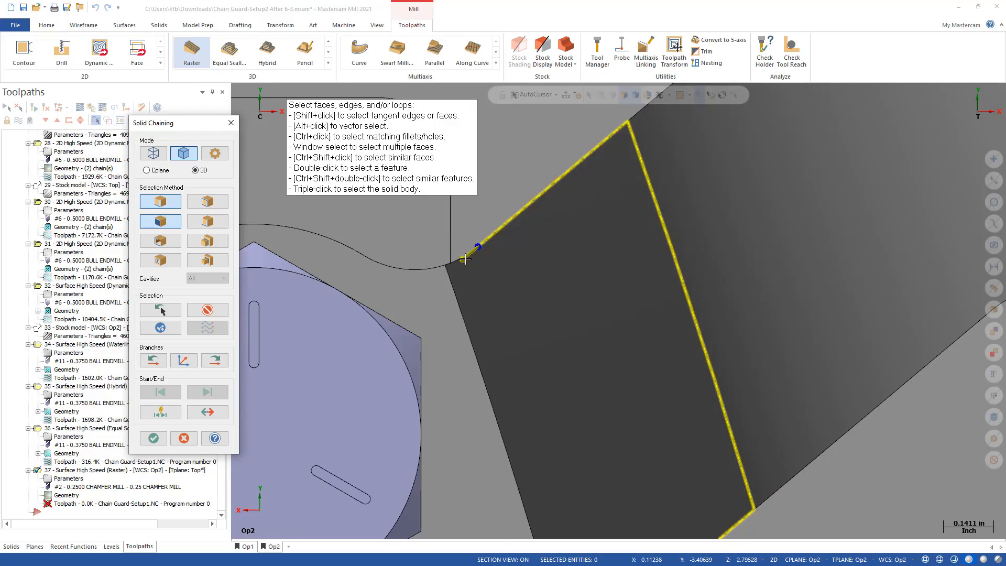
{"action": "left_click", "coordinate": [450, 281]}
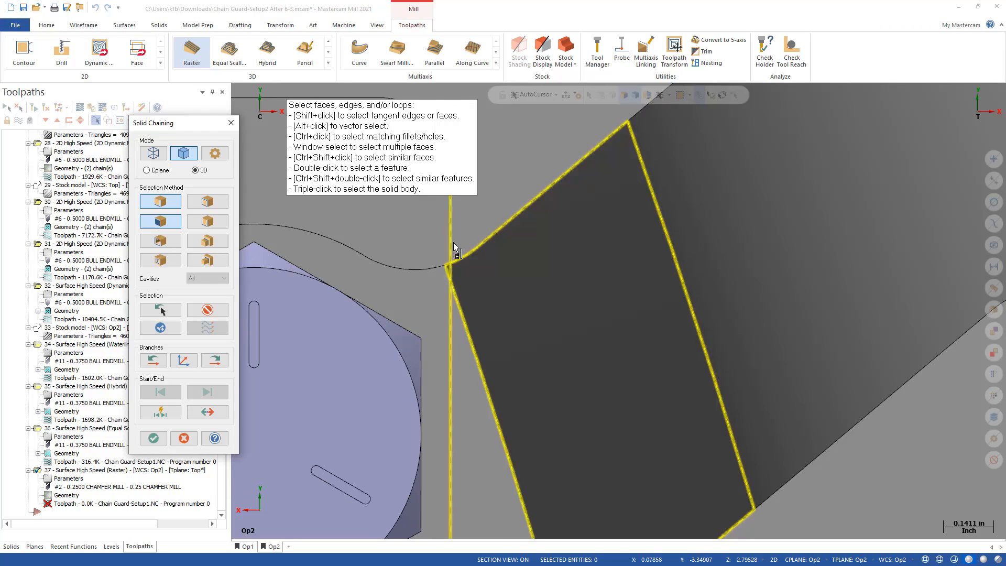
{"action": "scroll", "coordinate": [454, 243], "scroll_direction": "down", "scroll_amount": 7}
{"action": "scroll", "coordinate": [510, 457], "scroll_direction": "up", "scroll_amount": 15}
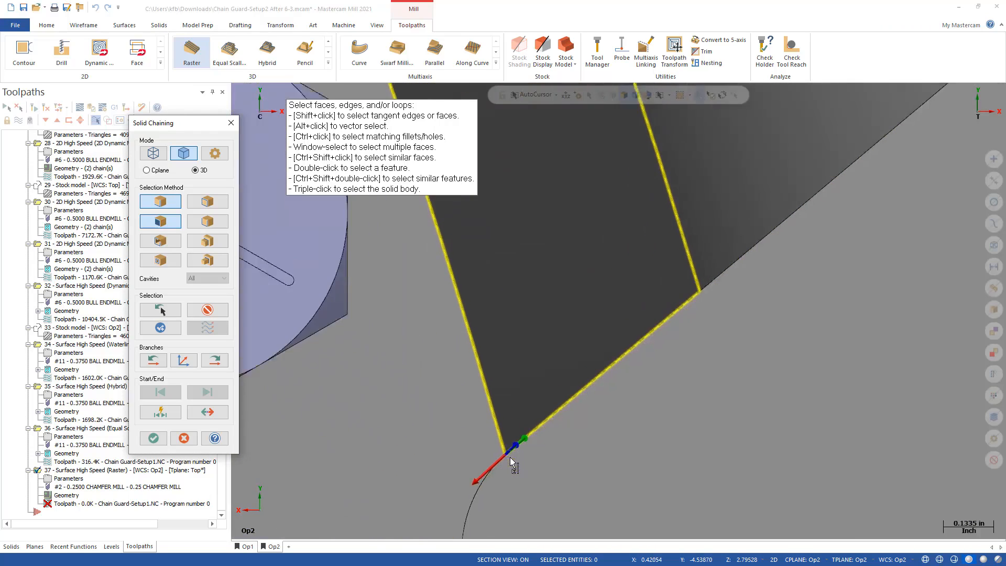
{"action": "scroll", "coordinate": [507, 461], "scroll_direction": "up", "scroll_amount": 15}
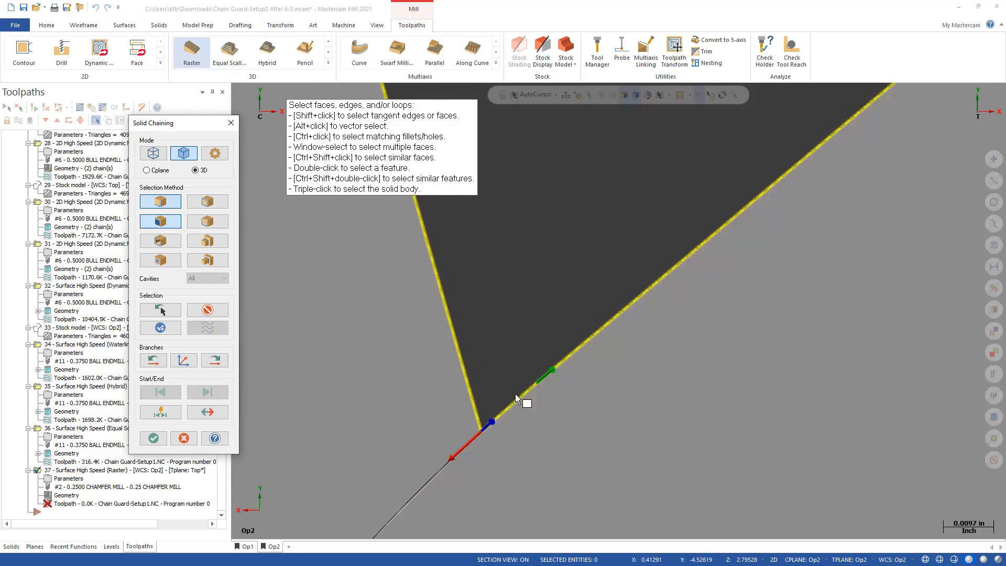
{"action": "left_click", "coordinate": [488, 421]}
{"action": "middle_click_drag", "start_coordinate": [516, 444], "coordinate": [515, 424]}
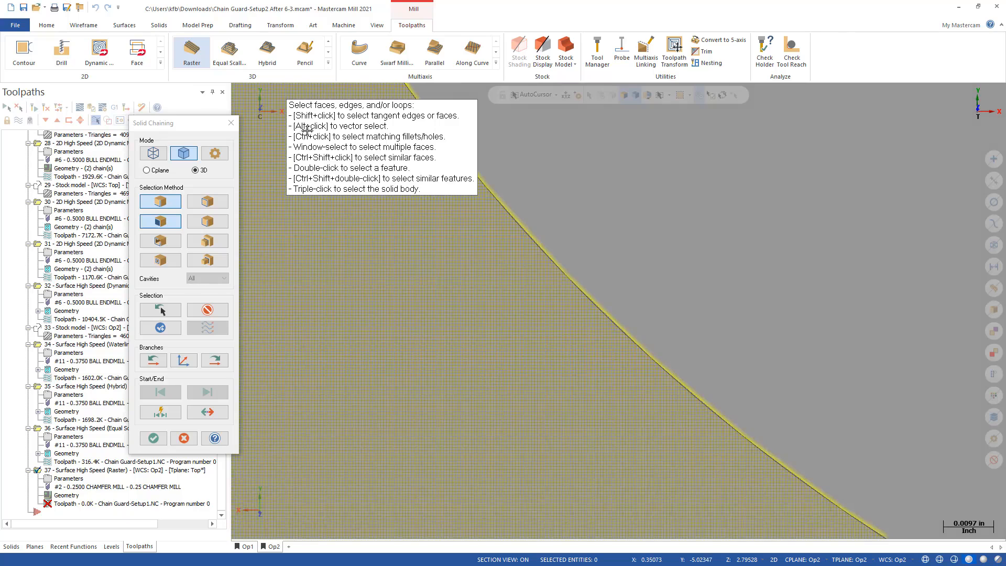
{"action": "left_click", "coordinate": [153, 438]}
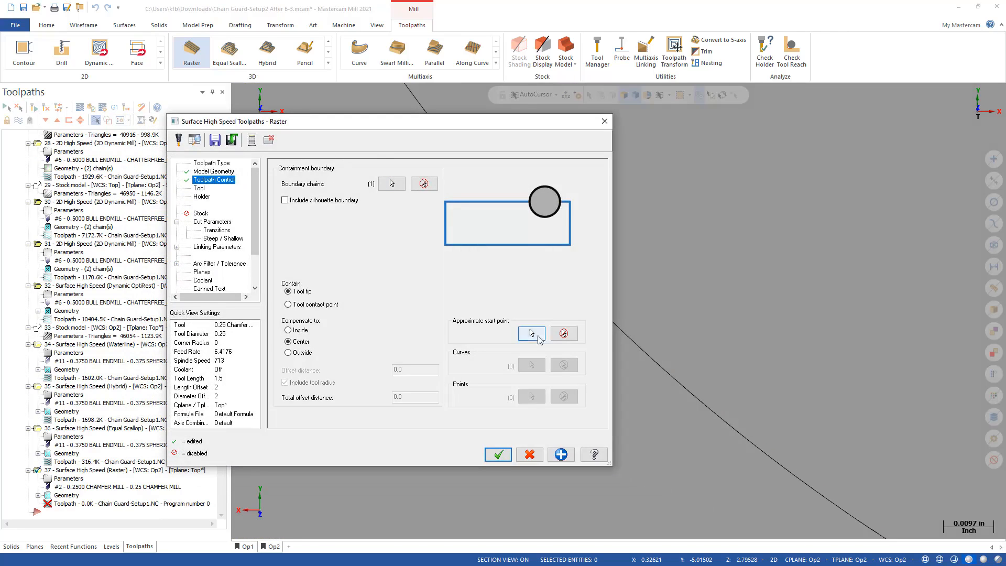
Assign tool 11, the 0.375 Spherical / Ball-Nosed Endmill, and enter the comment Raster.
{"action": "left_click", "coordinate": [200, 188]}
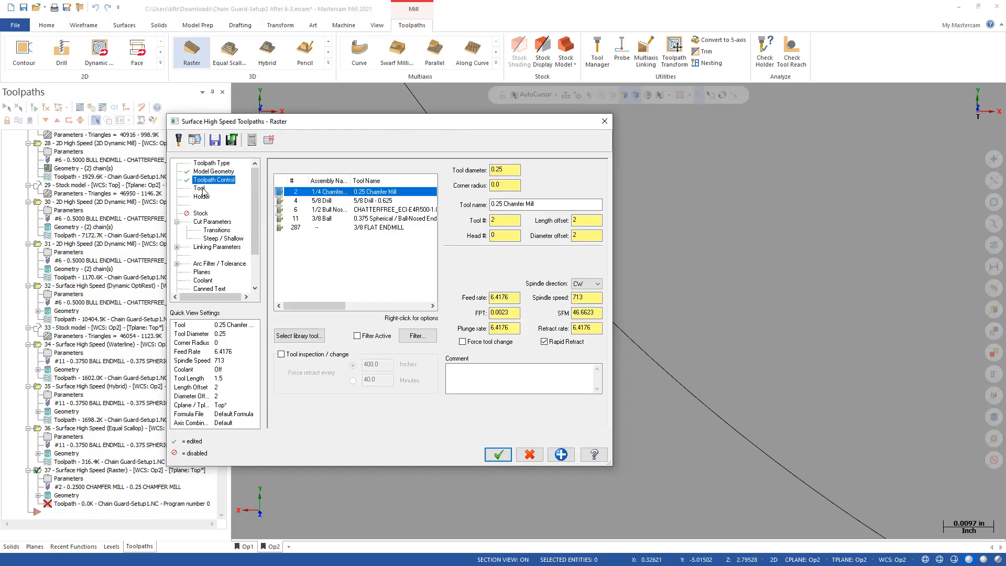
{"action": "left_click", "coordinate": [322, 222]}
{"action": "left_click", "coordinate": [503, 374]}
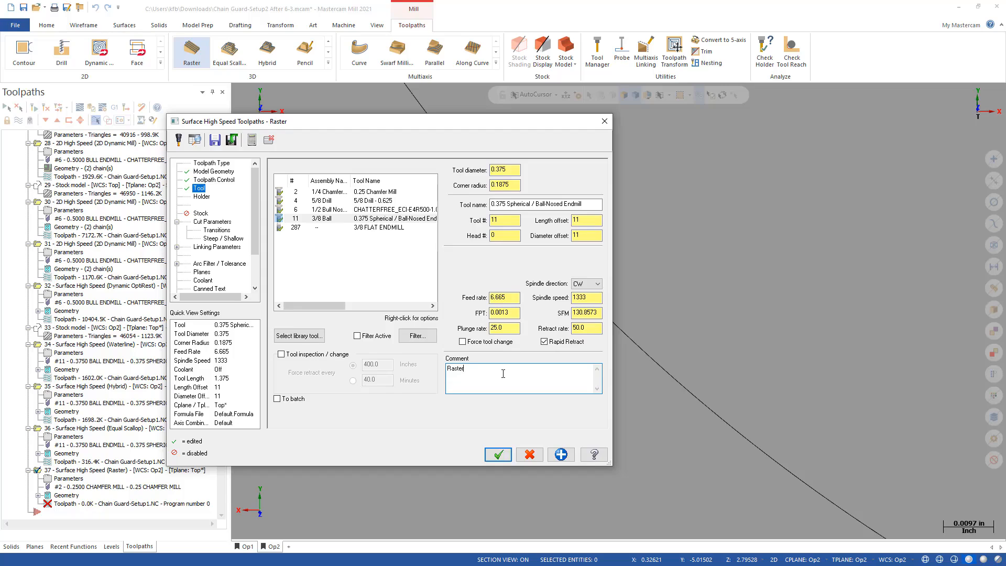
Set the custom machining angle to 40 and the stepover to 0.075 in the cut parameters, and generate the toolpath.
{"action": "left_click", "coordinate": [212, 222]}
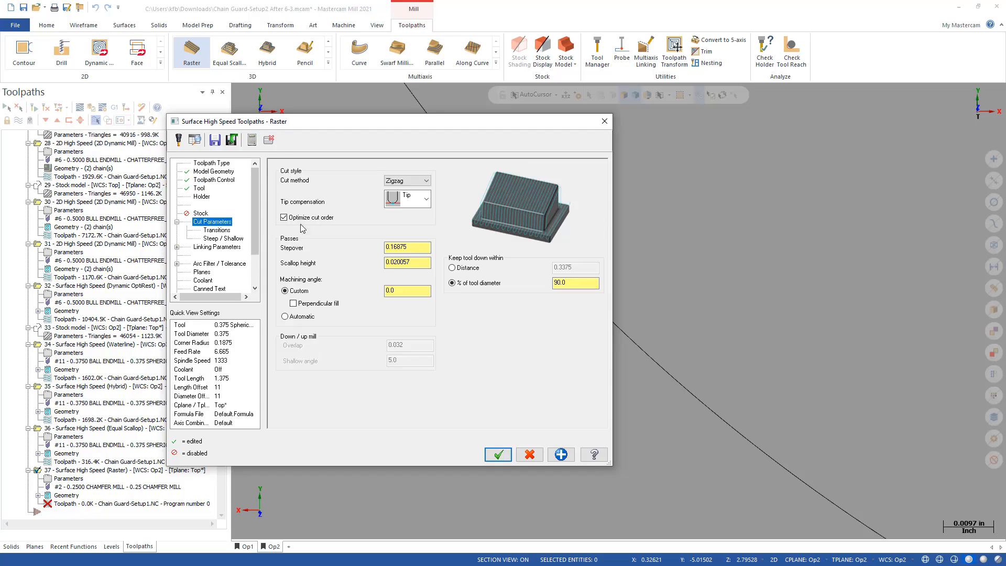
{"action": "double_click", "coordinate": [401, 291]}
{"action": "type", "text": "40"}
{"action": "left_click_drag", "start_coordinate": [392, 247], "coordinate": [403, 245]}
{"action": "type", "text": "075"}
{"action": "key", "text": "Tab"}
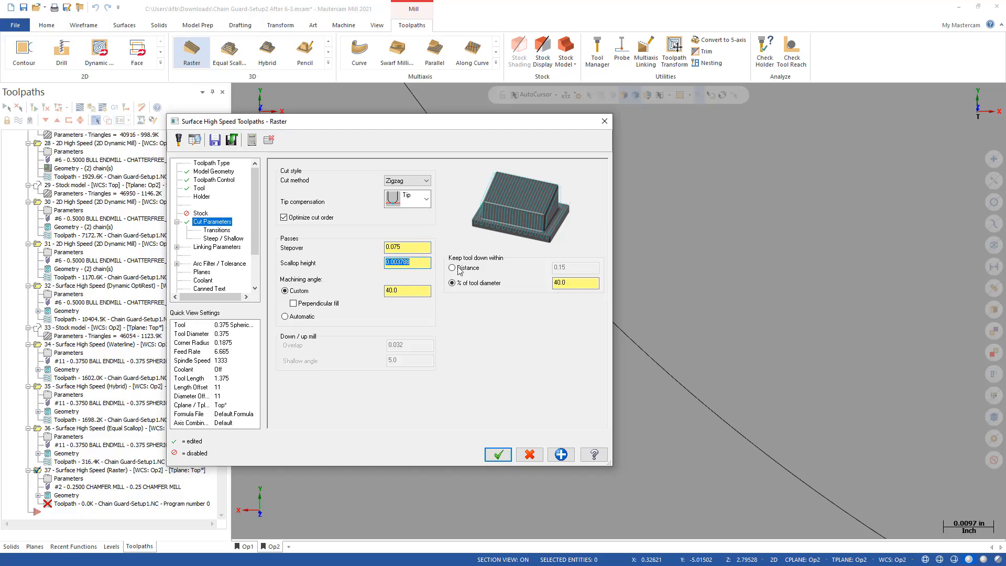
{"action": "left_click", "coordinate": [498, 455]}
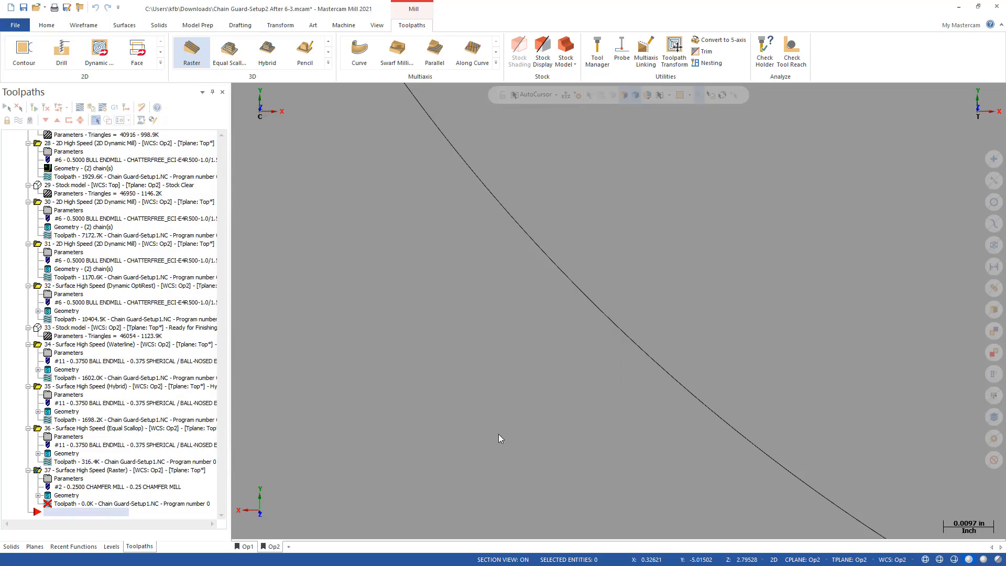
Display operation 37's Raster passes and examine them on the sloped face from an angled view.
{"action": "scroll", "coordinate": [508, 431], "scroll_direction": "down", "scroll_amount": 3}
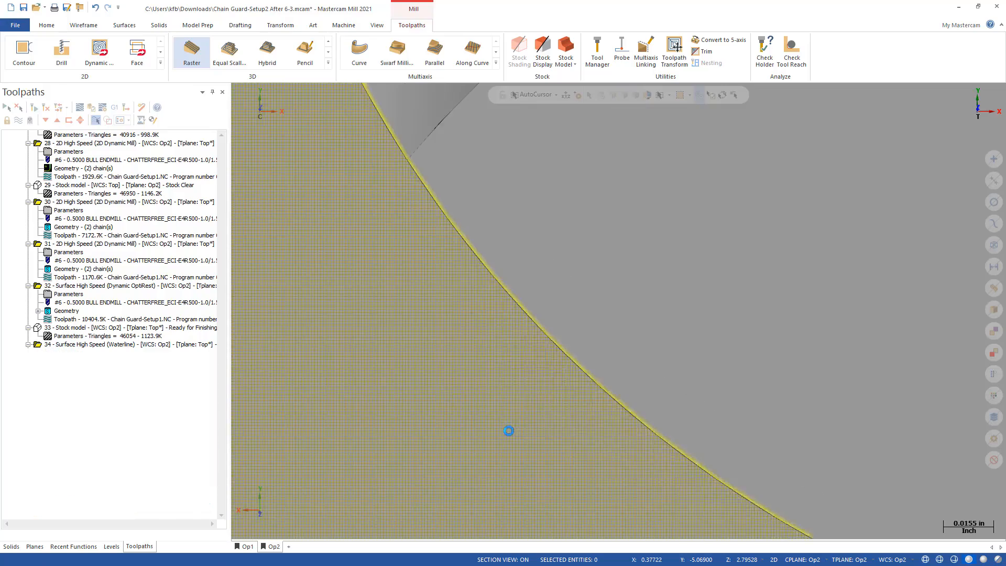
{"action": "scroll", "coordinate": [508, 430], "scroll_direction": "down", "scroll_amount": 12}
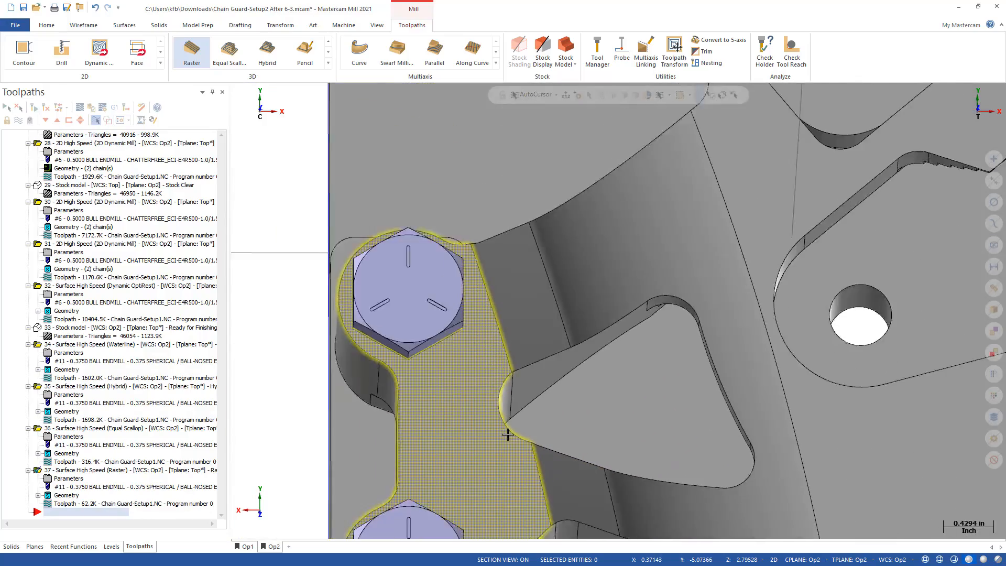
{"action": "middle_click_drag", "start_coordinate": [507, 434], "coordinate": [408, 387]}
{"action": "scroll", "coordinate": [487, 221], "scroll_direction": "up", "scroll_amount": 5}
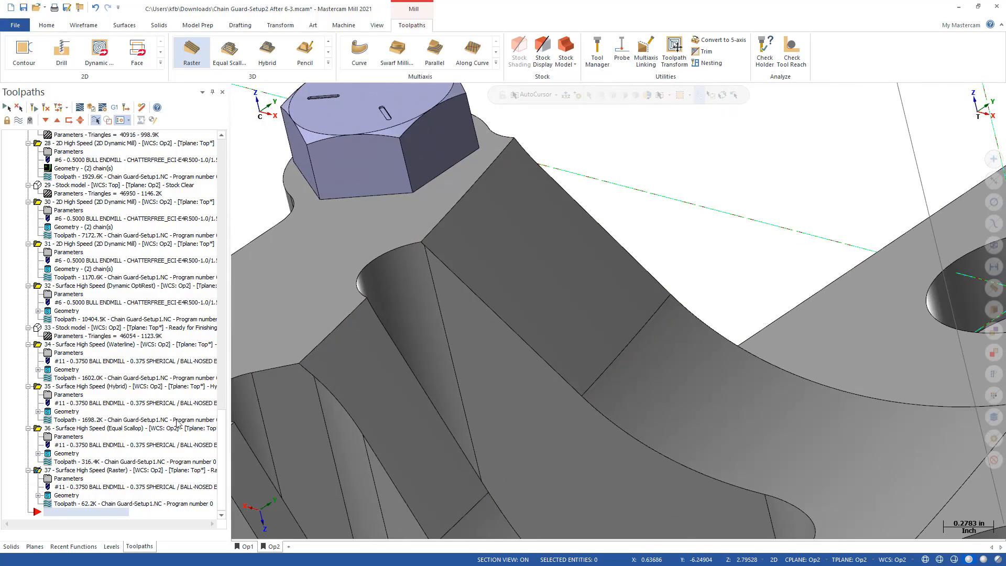
{"action": "left_click", "coordinate": [86, 469]}
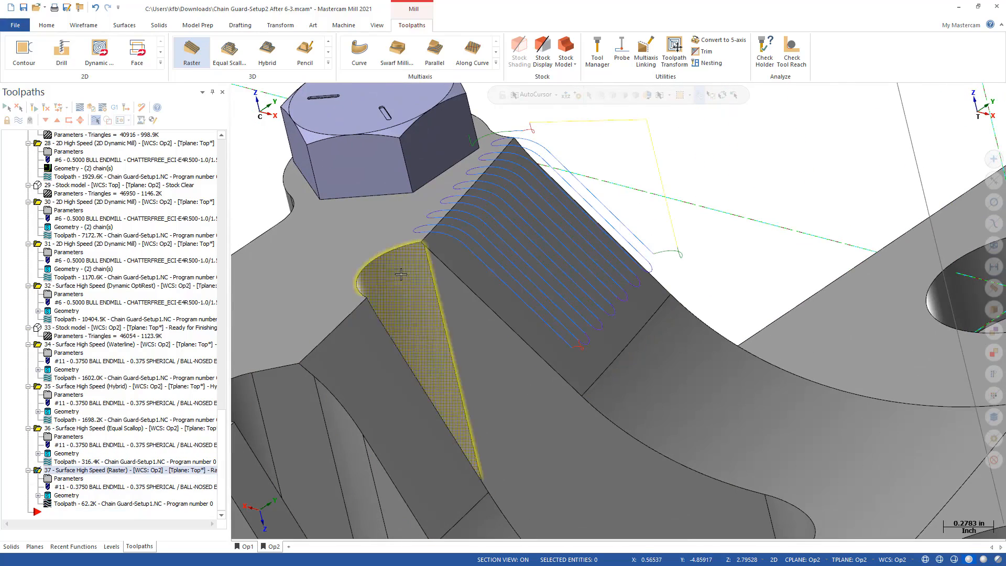
Backplot the Raster toolpath through its first passes and examine the ball endmill's clearance to the bolt head.
{"action": "left_click", "coordinate": [59, 503]}
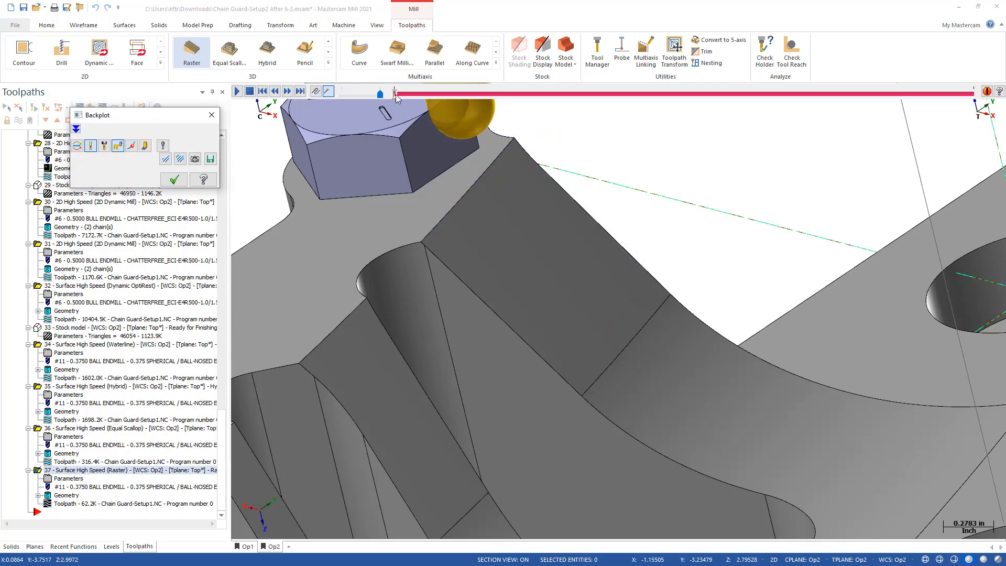
{"action": "mouse_move", "coordinate": [397, 98]}
{"action": "left_mouse_down"}
{"action": "mouse_move", "coordinate": [435, 106]}
{"action": "mouse_move", "coordinate": [670, 257]}
{"action": "mouse_move", "coordinate": [932, 328]}
{"action": "mouse_move", "coordinate": [582, 267]}
{"action": "left_mouse_up"}
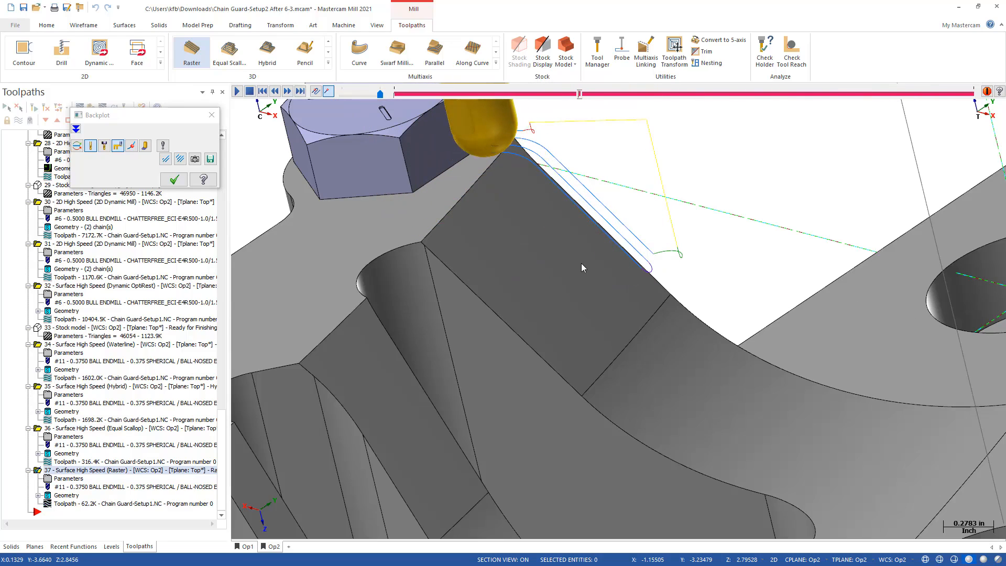
{"action": "scroll", "coordinate": [583, 262], "scroll_direction": "down", "scroll_amount": 3}
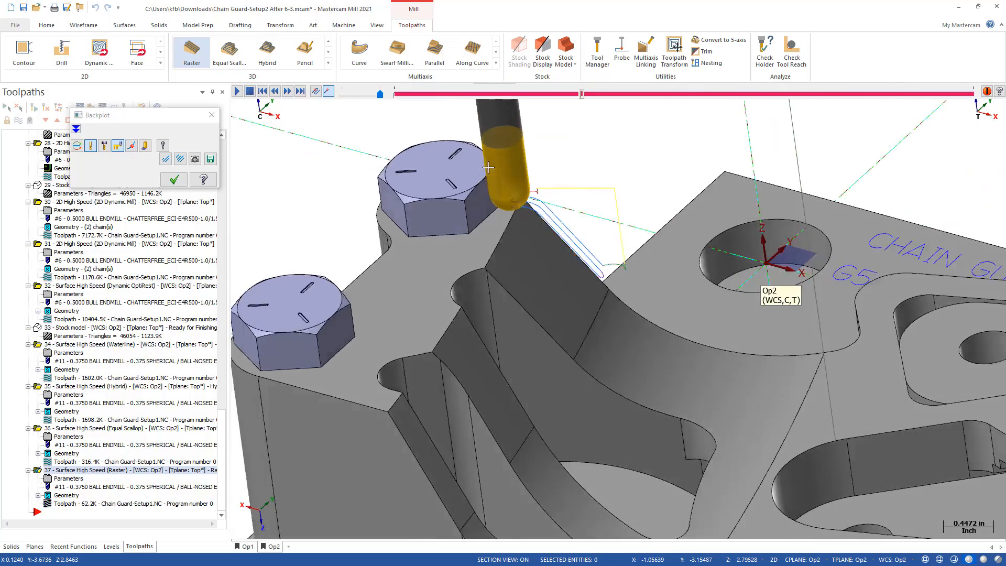
{"action": "scroll", "coordinate": [488, 167], "scroll_direction": "up", "scroll_amount": 3}
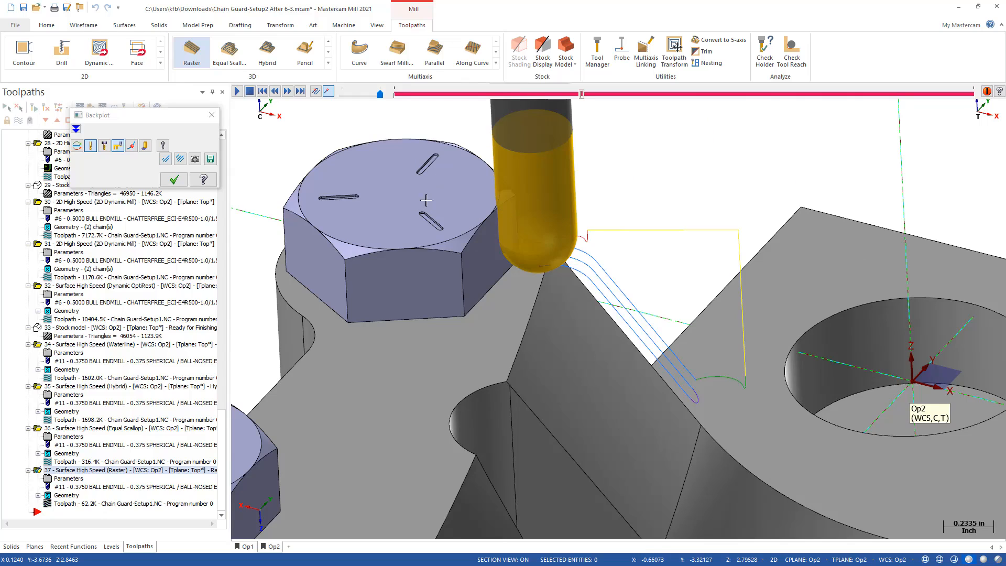
Examine the backplotted ball endmill against the bolt head from several angles and the top view, and close the backplot.
{"action": "scroll", "coordinate": [425, 200], "scroll_direction": "up", "scroll_amount": 1}
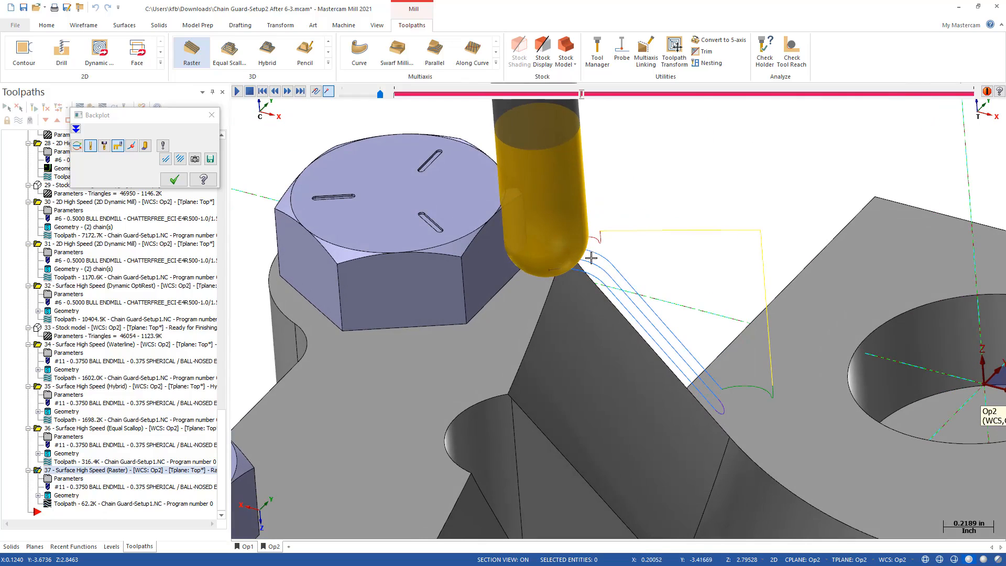
{"action": "scroll", "coordinate": [554, 254], "scroll_direction": "down", "scroll_amount": 4}
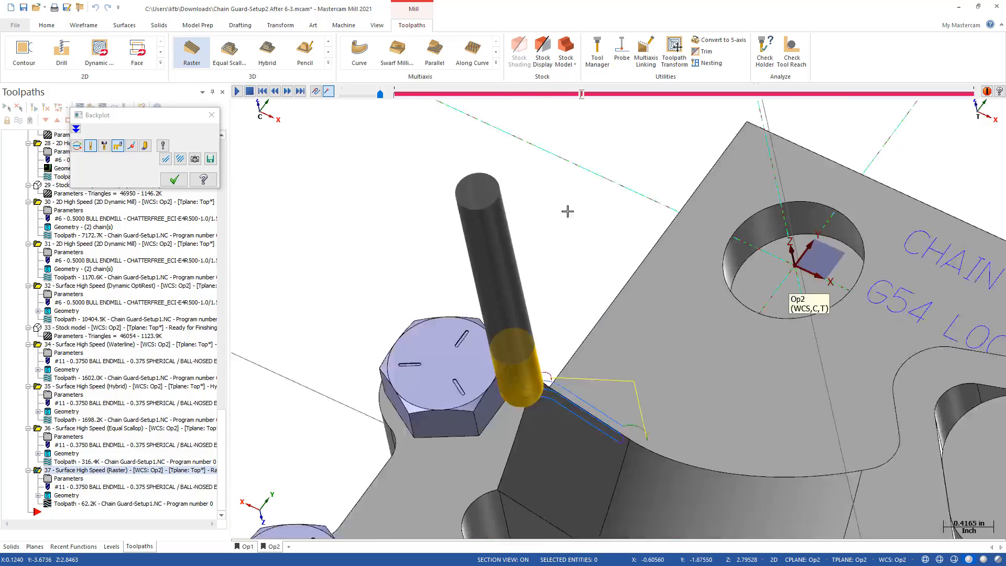
{"action": "scroll", "coordinate": [559, 263], "scroll_direction": "down", "scroll_amount": 3}
{"action": "middle_click_drag", "start_coordinate": [561, 311], "coordinate": [568, 343]}
{"action": "scroll", "coordinate": [568, 309], "scroll_direction": "up", "scroll_amount": 4}
{"action": "scroll", "coordinate": [568, 308], "scroll_direction": "up", "scroll_amount": 2}
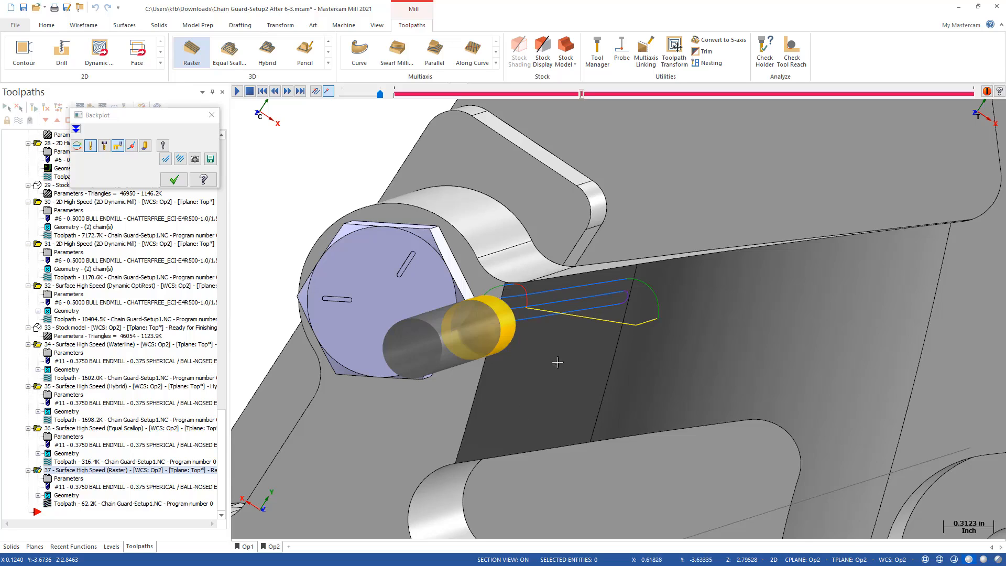
{"action": "right_click", "coordinate": [267, 179]}
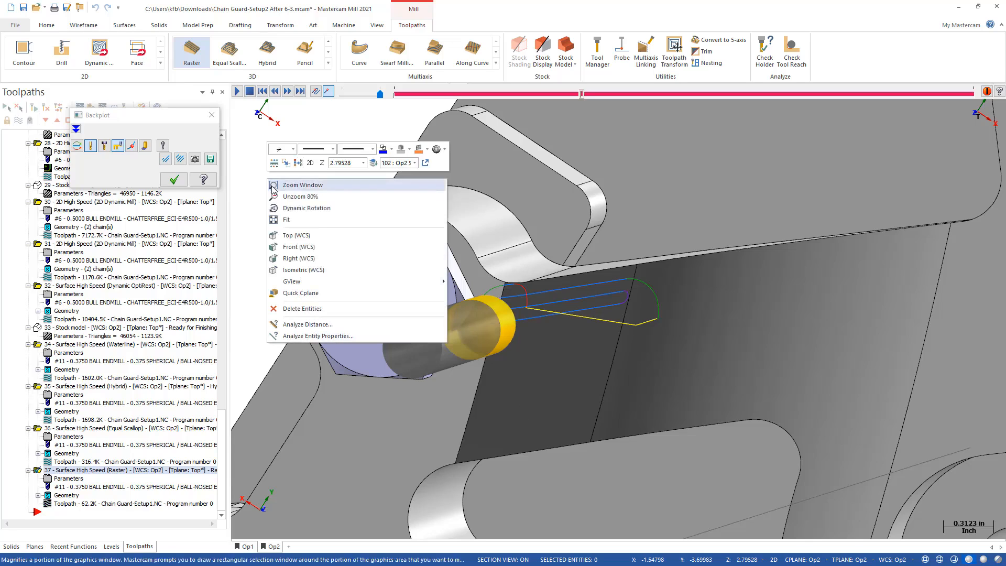
{"action": "left_click", "coordinate": [296, 237]}
{"action": "scroll", "coordinate": [480, 461], "scroll_direction": "down", "scroll_amount": 10}
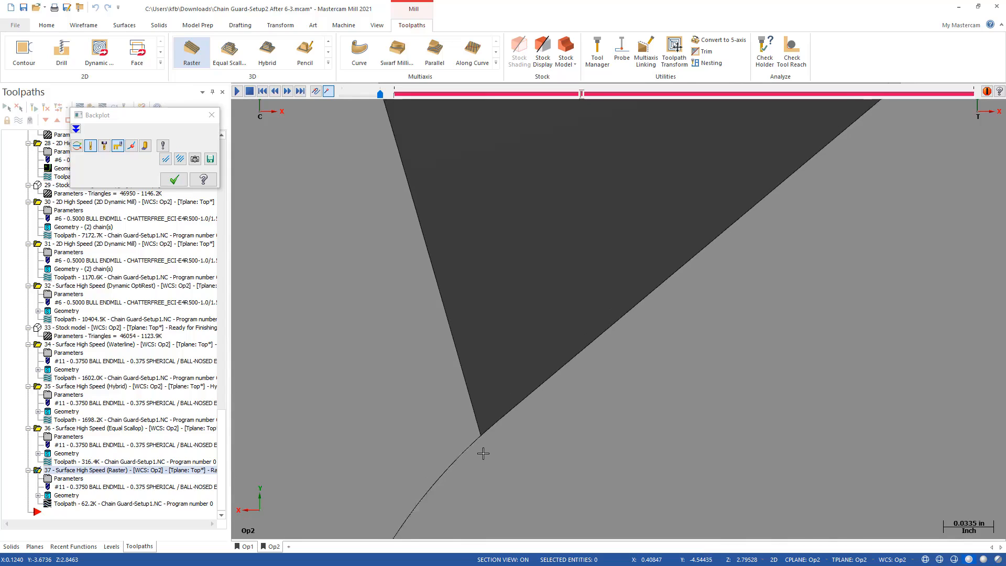
{"action": "scroll", "coordinate": [486, 461], "scroll_direction": "down", "scroll_amount": 2}
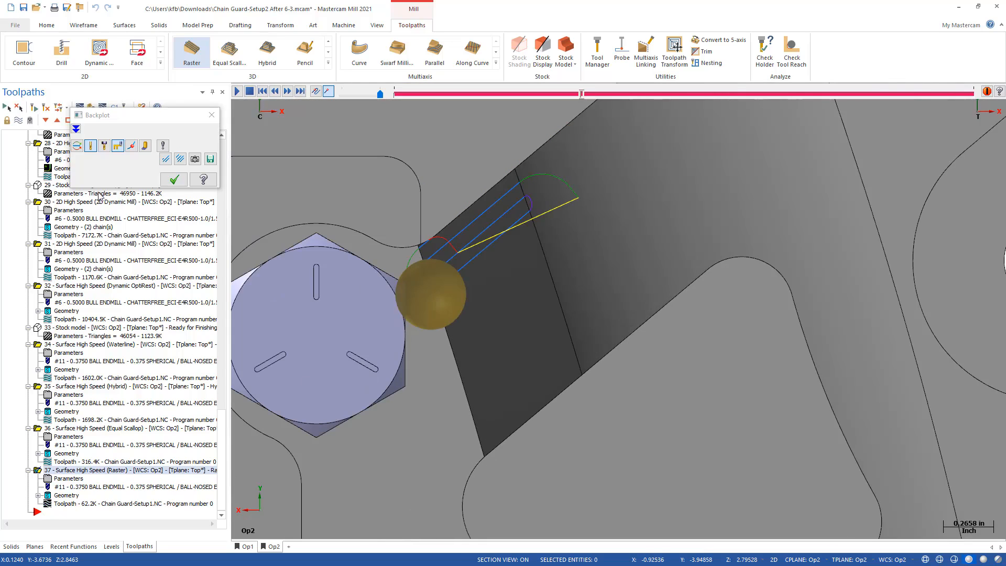
{"action": "left_click", "coordinate": [174, 180]}
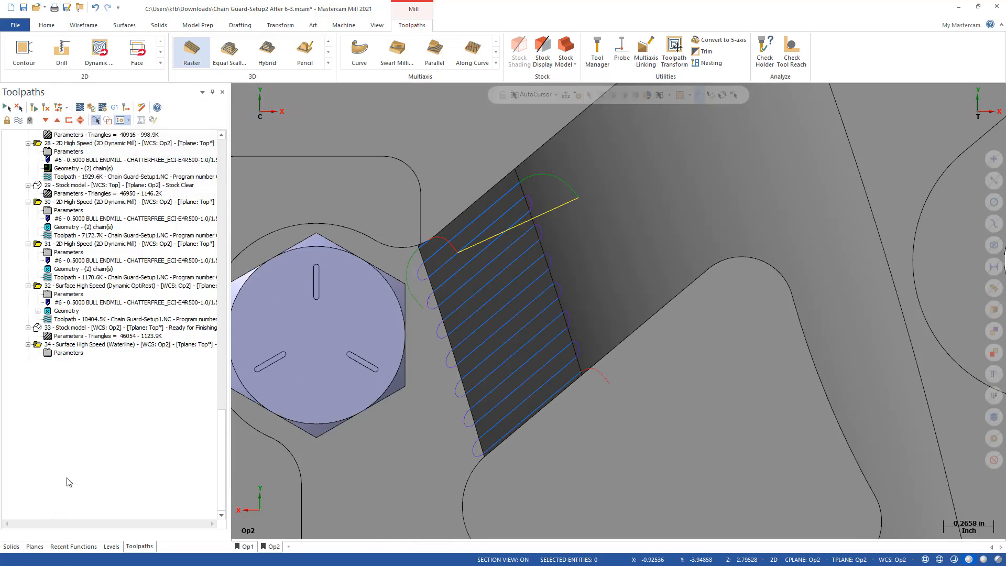
Add the faces of the bolt beside the sloped face to the Raster toolpath's avoidance geometry.
{"action": "left_click", "coordinate": [68, 479]}
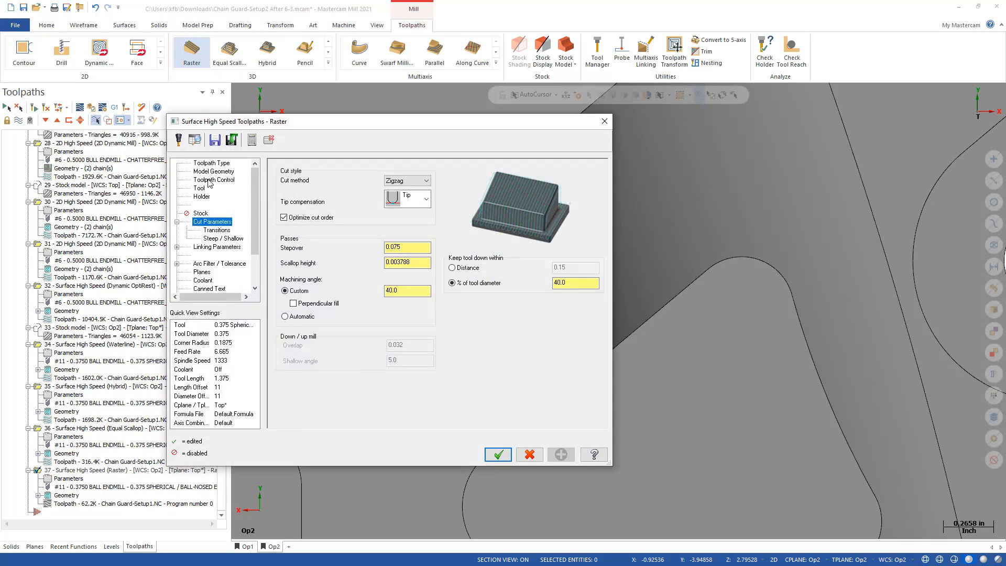
{"action": "left_click", "coordinate": [210, 179]}
{"action": "left_click", "coordinate": [210, 171]}
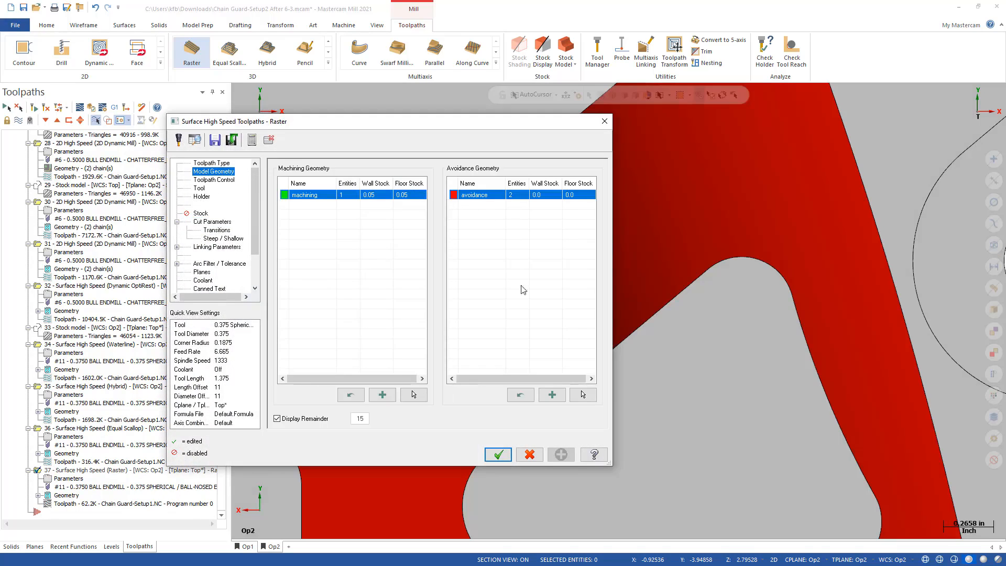
{"action": "left_click", "coordinate": [583, 394]}
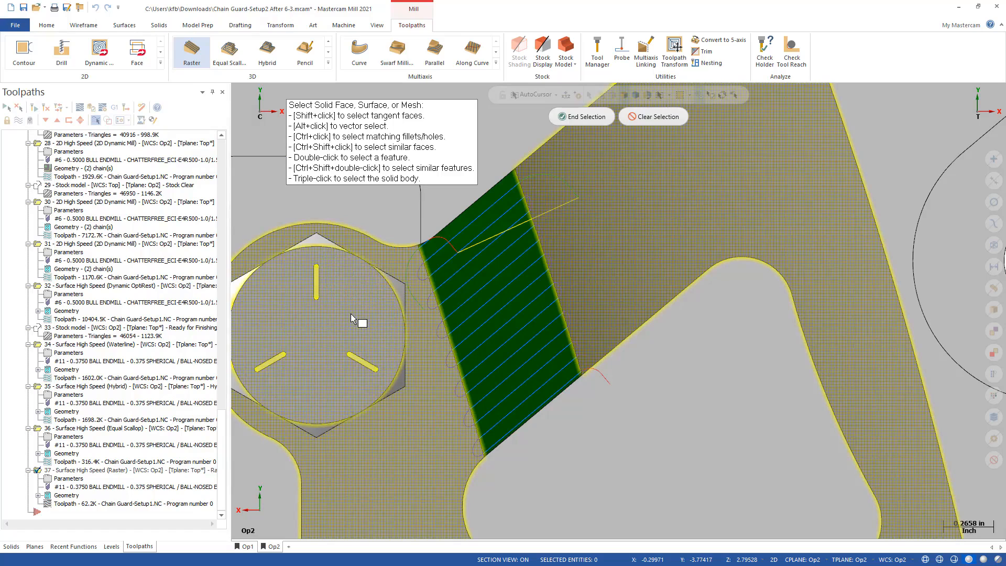
{"action": "left_click", "coordinate": [580, 116]}
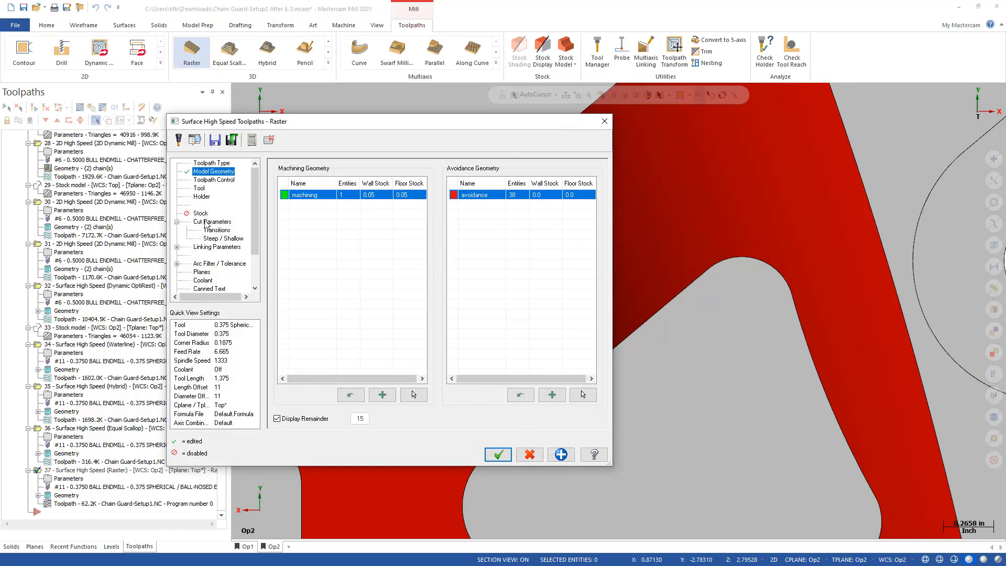
Increase the custom machining angle by 90 to 130 in the cut parameters and regenerate the Raster toolpath.
{"action": "left_click", "coordinate": [212, 222]}
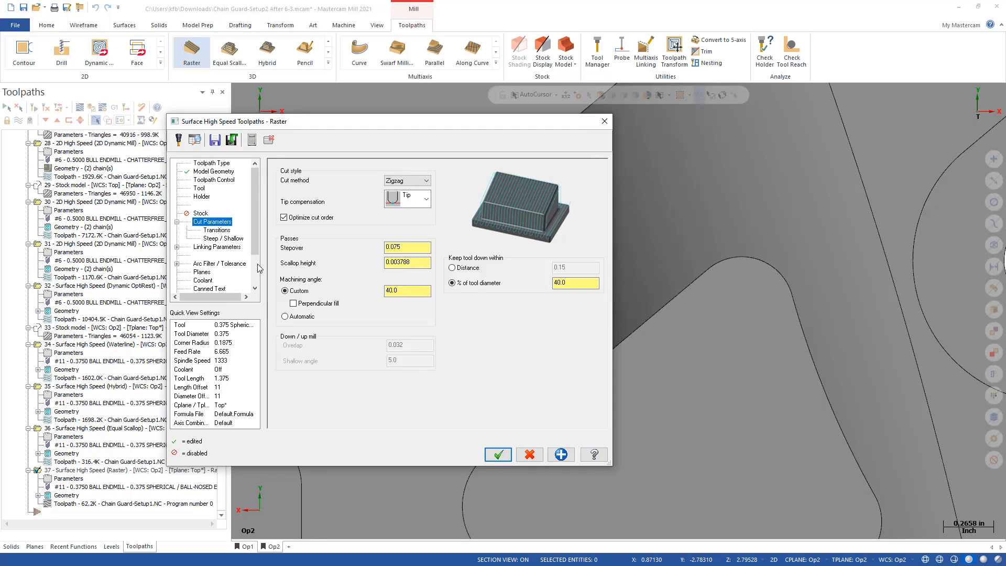
{"action": "left_click", "coordinate": [407, 290]}
{"action": "type", "text": "+90"}
{"action": "key", "text": "Tab"}
{"action": "left_click", "coordinate": [497, 455]}
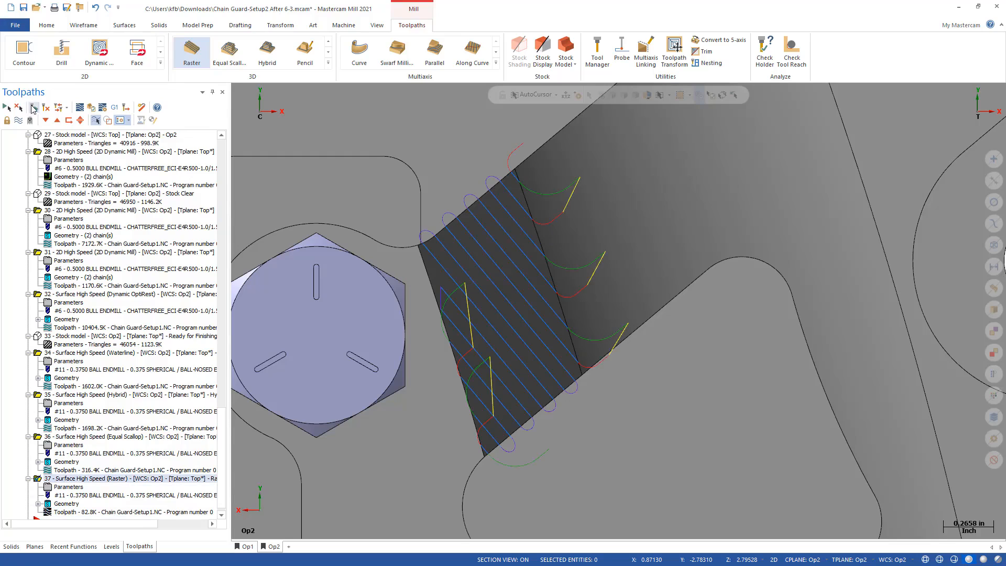
Backplot the regenerated Raster toolpath through most of its passes, examine the ball endmill from an angled view, and close the backplot.
{"action": "left_click", "coordinate": [55, 512]}
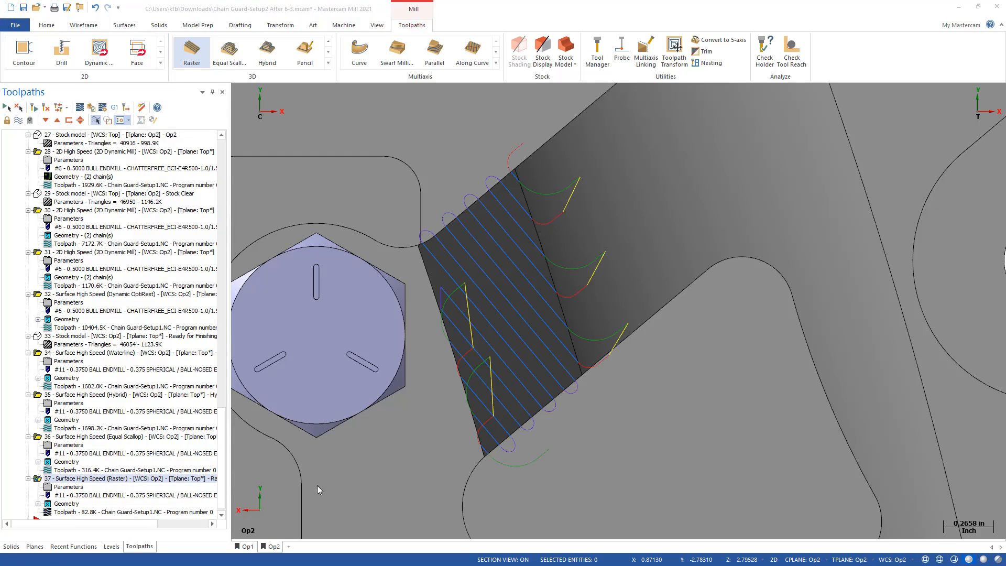
{"action": "mouse_move", "coordinate": [395, 97]}
{"action": "left_mouse_down"}
{"action": "mouse_move", "coordinate": [519, 133]}
{"action": "mouse_move", "coordinate": [758, 244]}
{"action": "mouse_move", "coordinate": [843, 269]}
{"action": "left_mouse_up"}
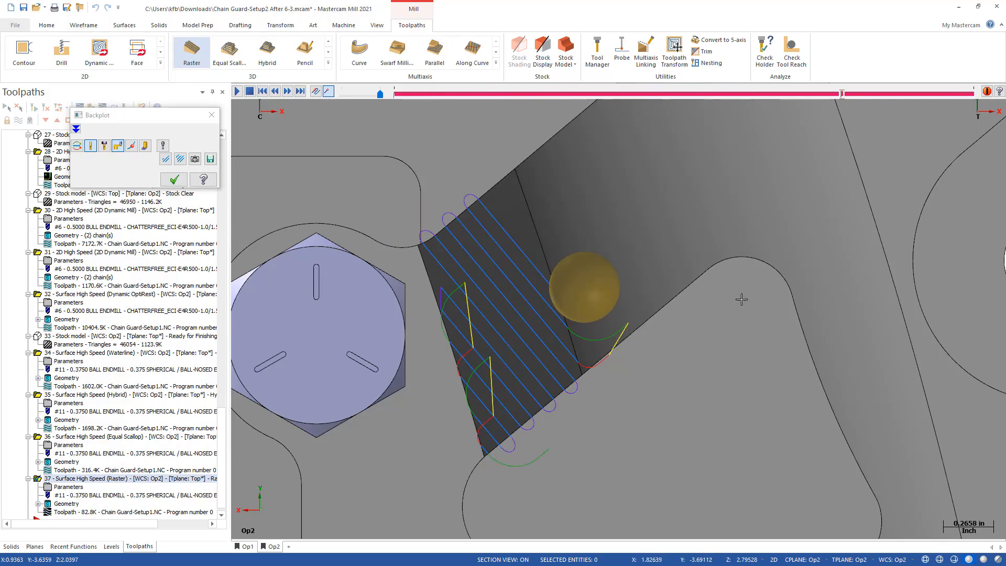
{"action": "middle_click_drag", "start_coordinate": [572, 316], "coordinate": [445, 313]}
{"action": "scroll", "coordinate": [475, 322], "scroll_direction": "down", "scroll_amount": 3}
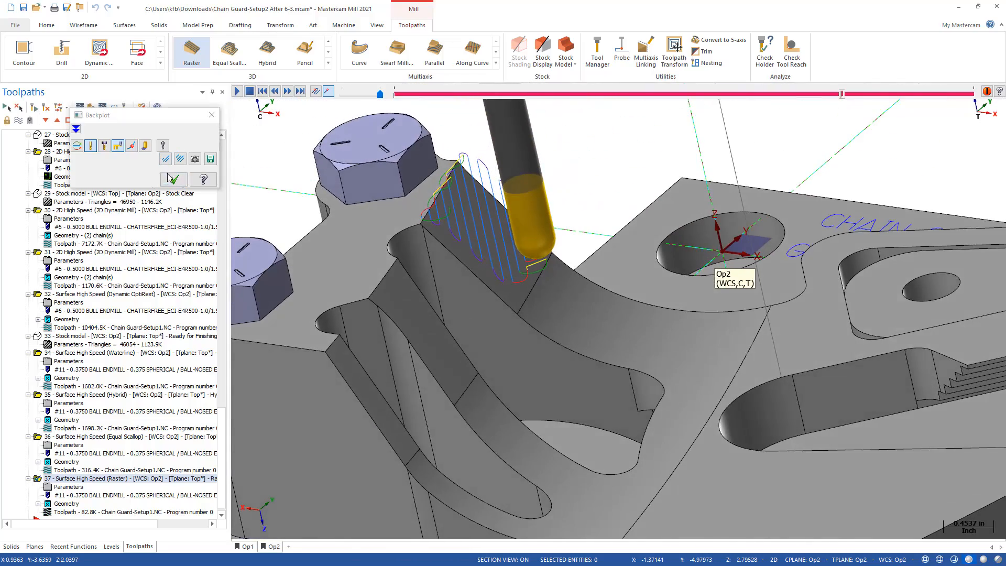
{"action": "left_click", "coordinate": [174, 179]}
Revise operation 37's custom machining angle and tighten its stepover in the cut parameters, and regenerate the Raster toolpath.
{"action": "scroll", "coordinate": [121, 362], "scroll_direction": "up", "scroll_amount": 1}
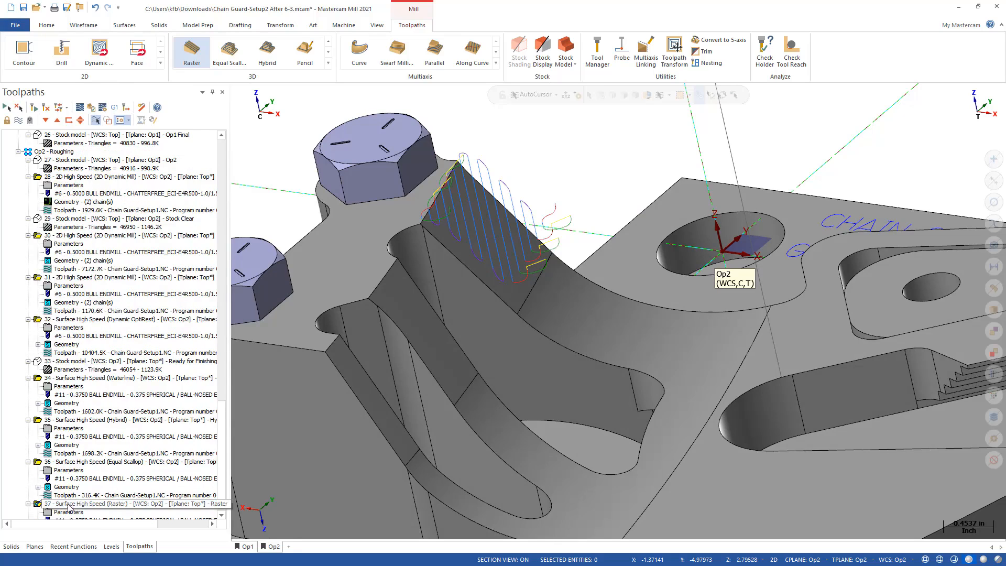
{"action": "left_click", "coordinate": [69, 512]}
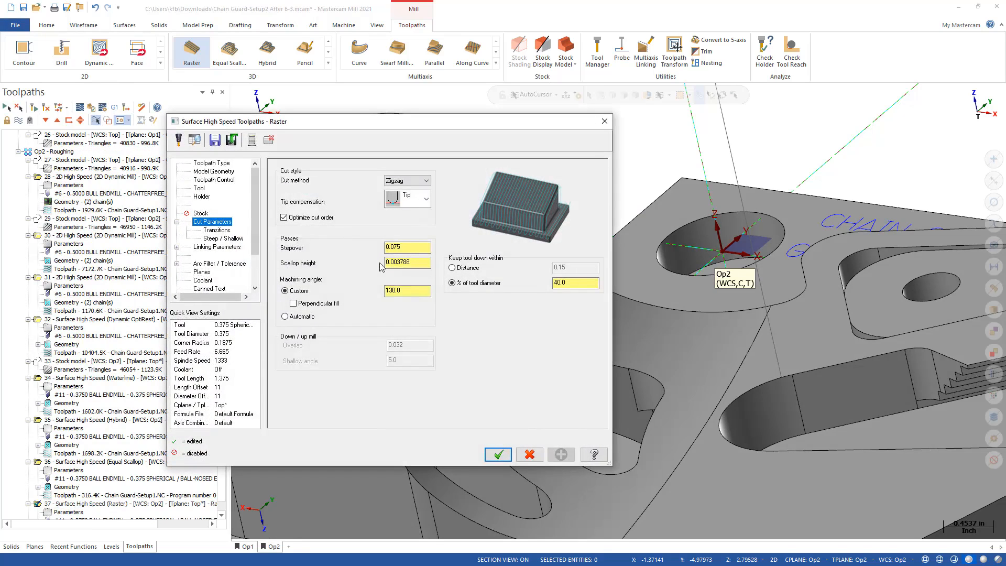
{"action": "left_click", "coordinate": [407, 290]}
{"action": "left_click_drag", "start_coordinate": [389, 290], "coordinate": [452, 297]}
{"action": "type", "text": "15"}
{"action": "left_click", "coordinate": [397, 247]}
{"action": "left_click", "coordinate": [501, 455]}
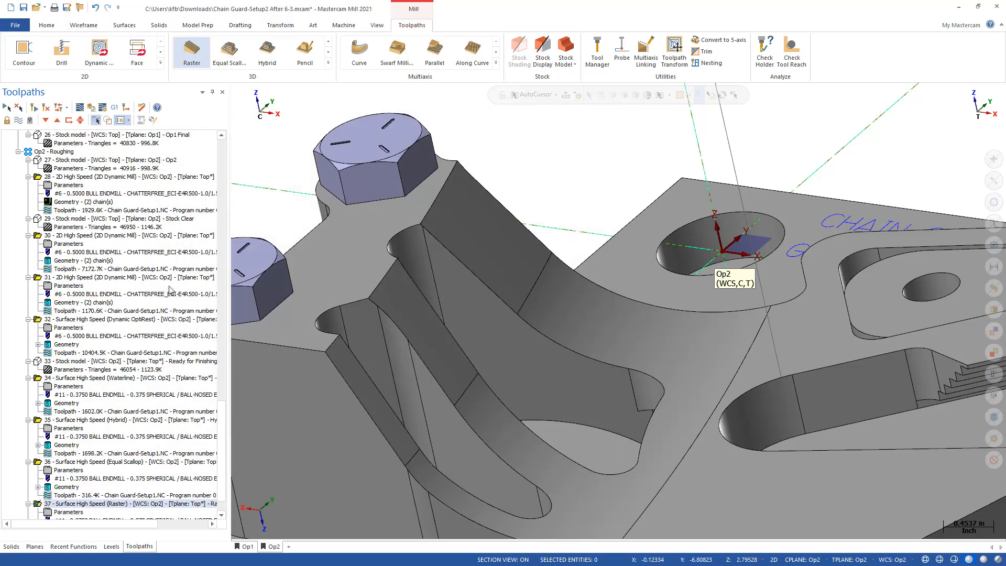
{"action": "left_click", "coordinate": [34, 107]}
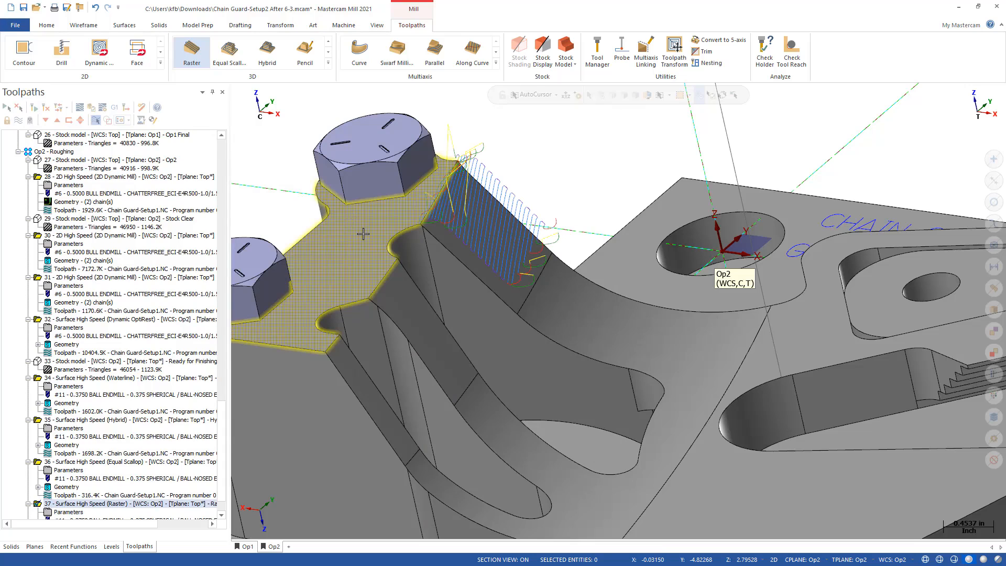
Examine the closely spaced Raster passes and their linking moves along the edges of the sloped face.
{"action": "scroll", "coordinate": [485, 181], "scroll_direction": "up", "scroll_amount": 5}
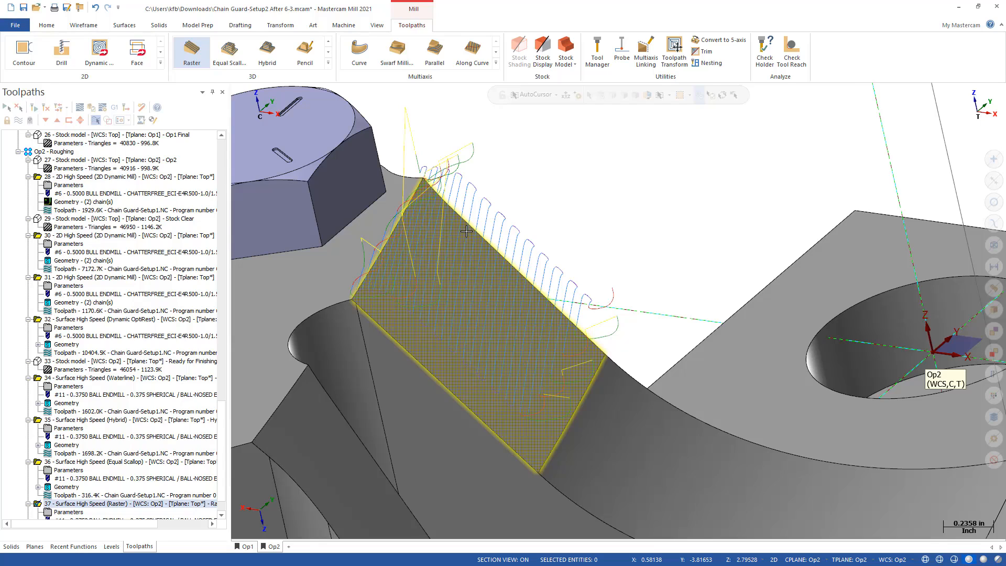
{"action": "scroll", "coordinate": [524, 201], "scroll_direction": "up", "scroll_amount": 4}
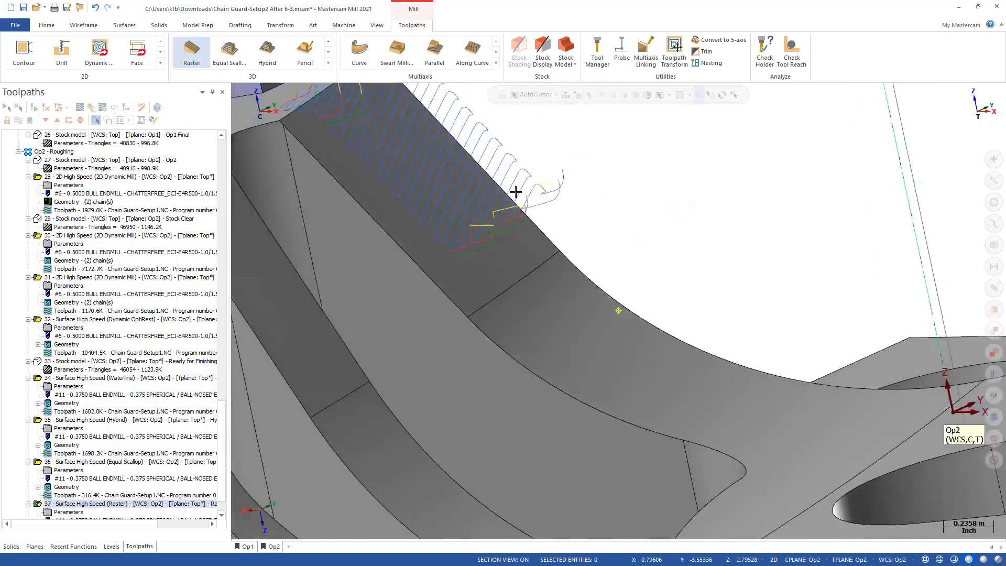
{"action": "middle_click_drag", "start_coordinate": [516, 192], "coordinate": [504, 230]}
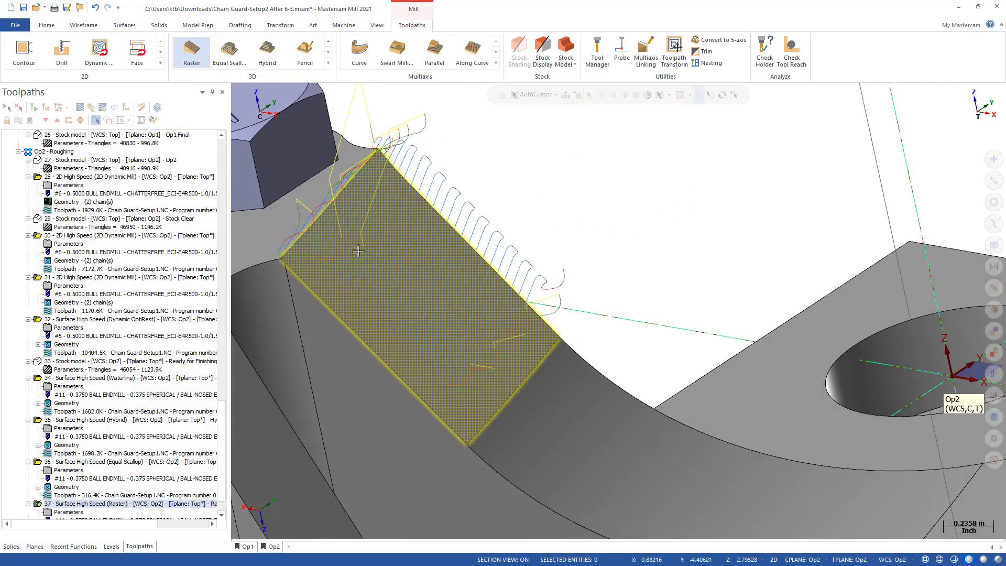
{"action": "scroll", "coordinate": [598, 236], "scroll_direction": "up", "scroll_amount": 4}
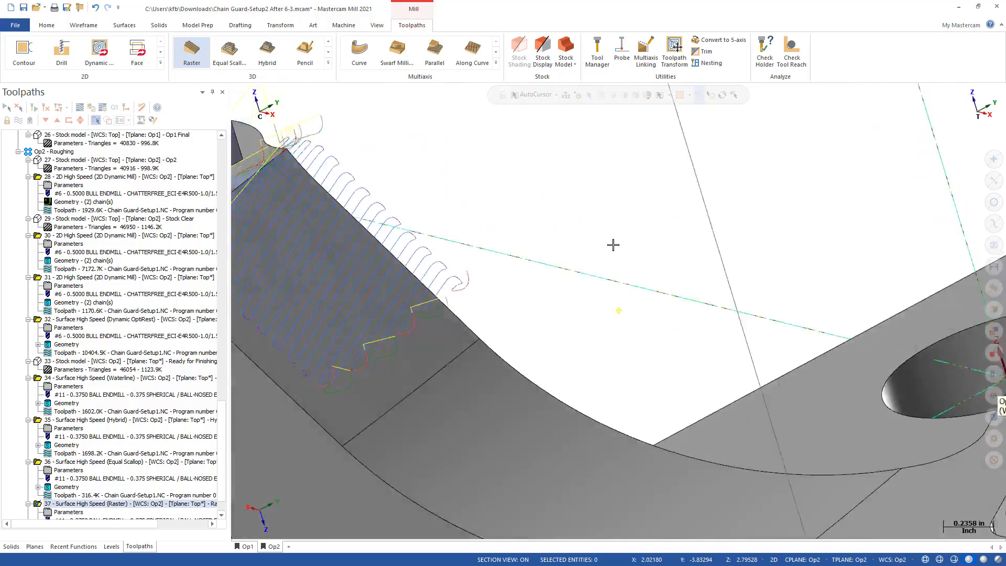
{"action": "scroll", "coordinate": [650, 242], "scroll_direction": "down", "scroll_amount": 5}
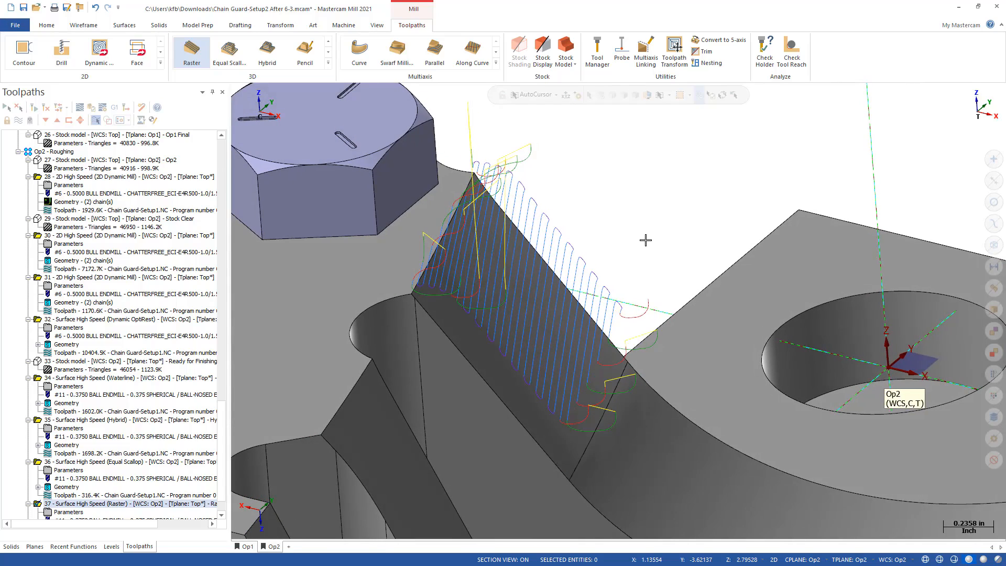
Display the Waterline, Hybrid and Equal Scallop toolpaths of operations 34 to 36 in turn in the isometric view to compare them.
{"action": "right_click", "coordinate": [645, 240]}
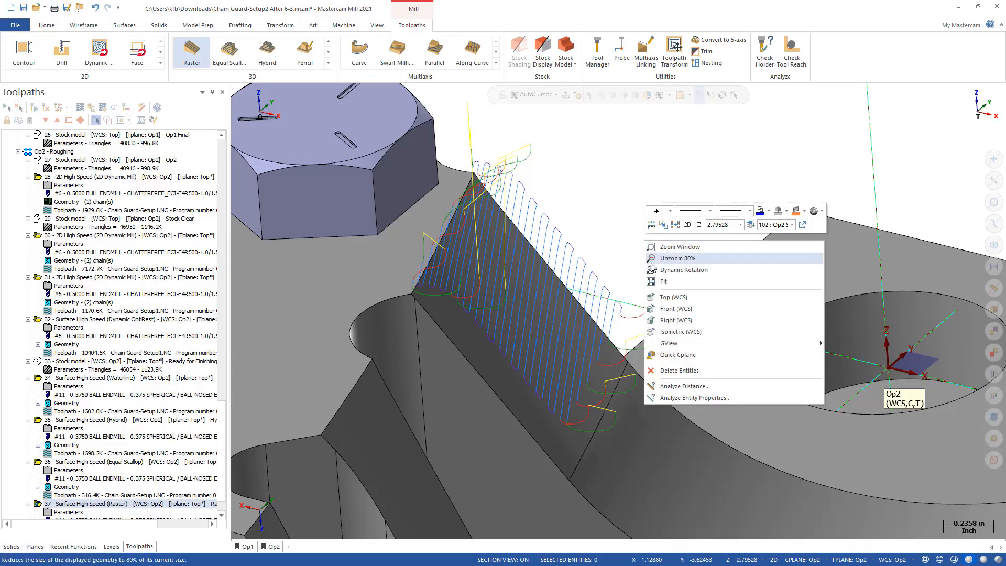
{"action": "left_click", "coordinate": [665, 331]}
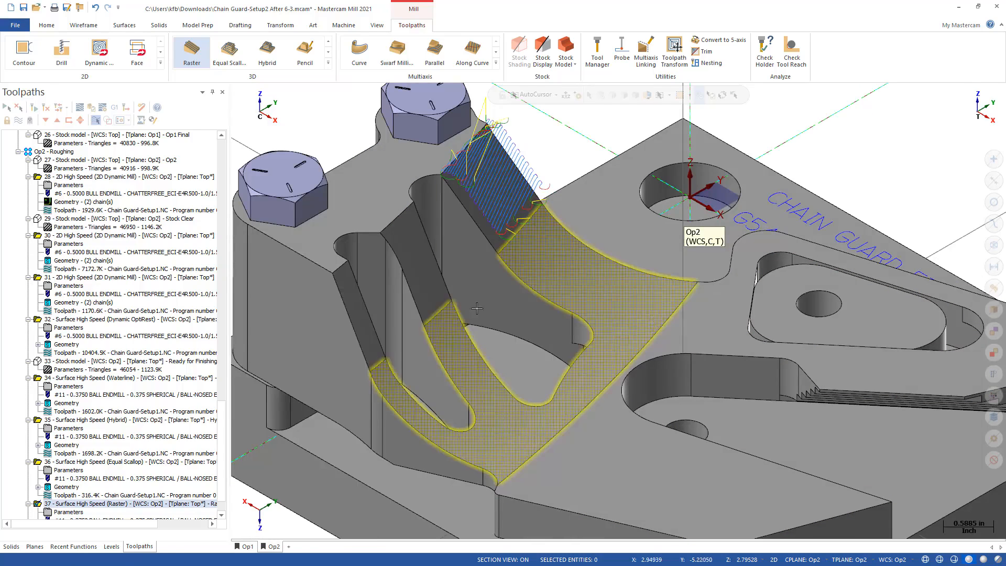
{"action": "left_click", "coordinate": [77, 378]}
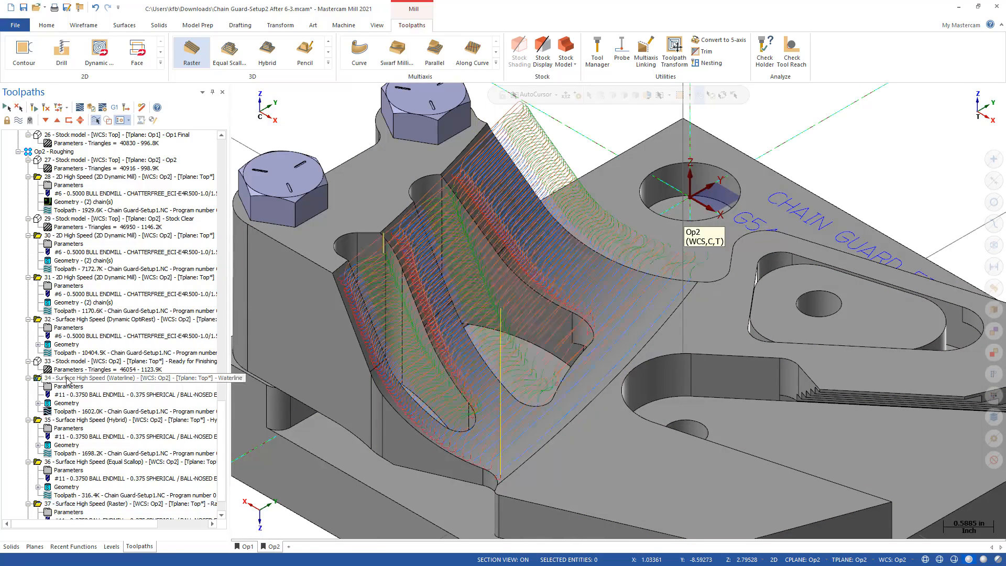
{"action": "left_click", "coordinate": [74, 420]}
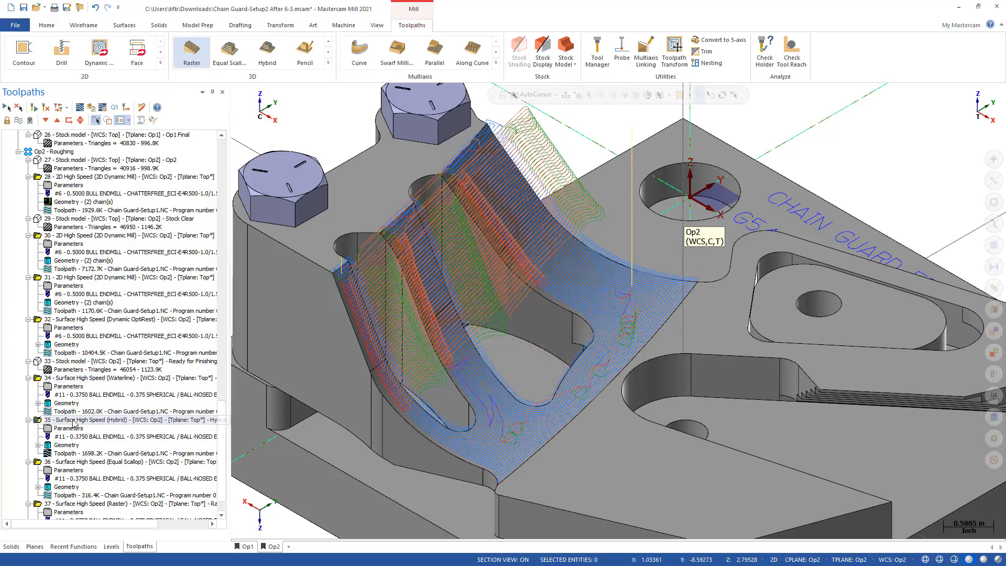
{"action": "left_click", "coordinate": [76, 463]}
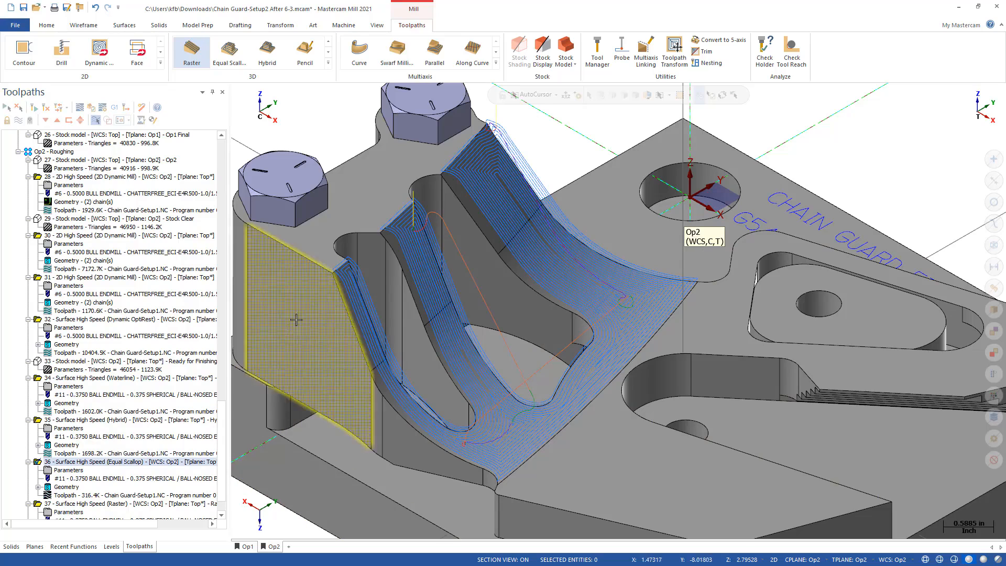